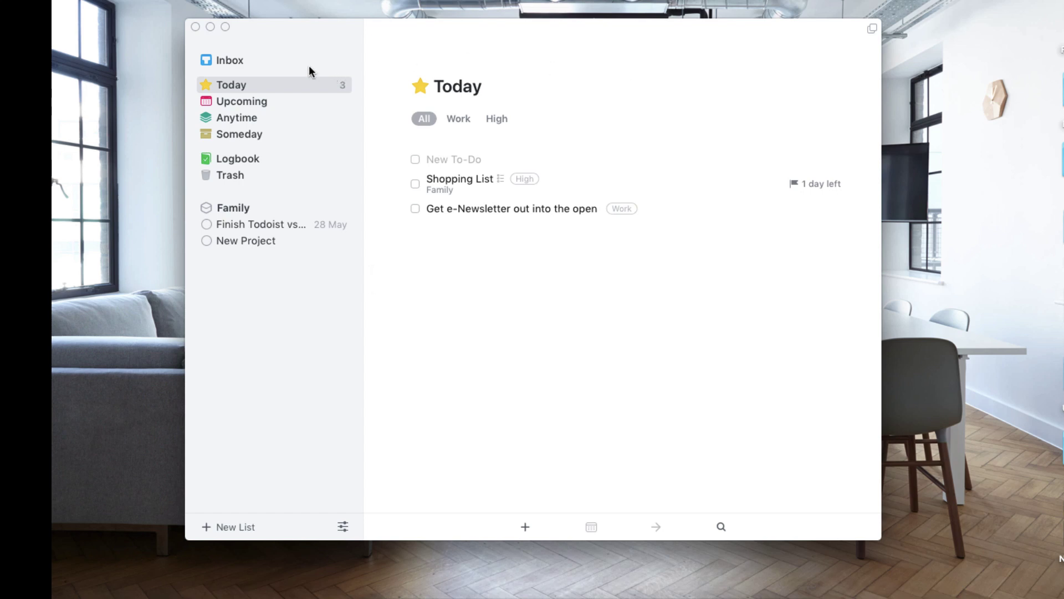
- Leave the Today list and show the empty Inbox from the sidebar
click(244, 60)
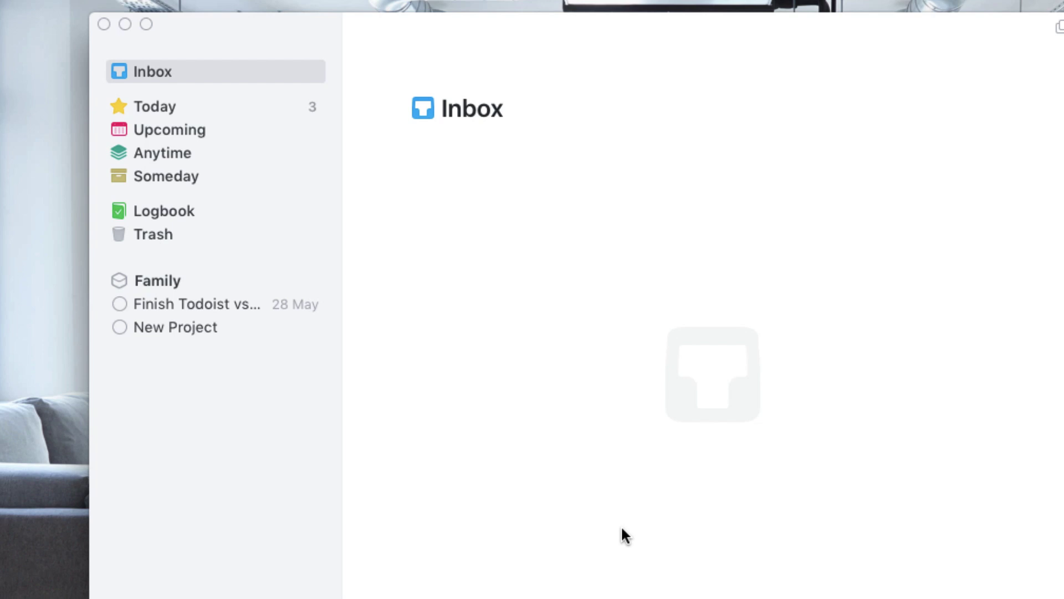
- Add the Inbox to-do 'Make to register to vote'
key(super+n)
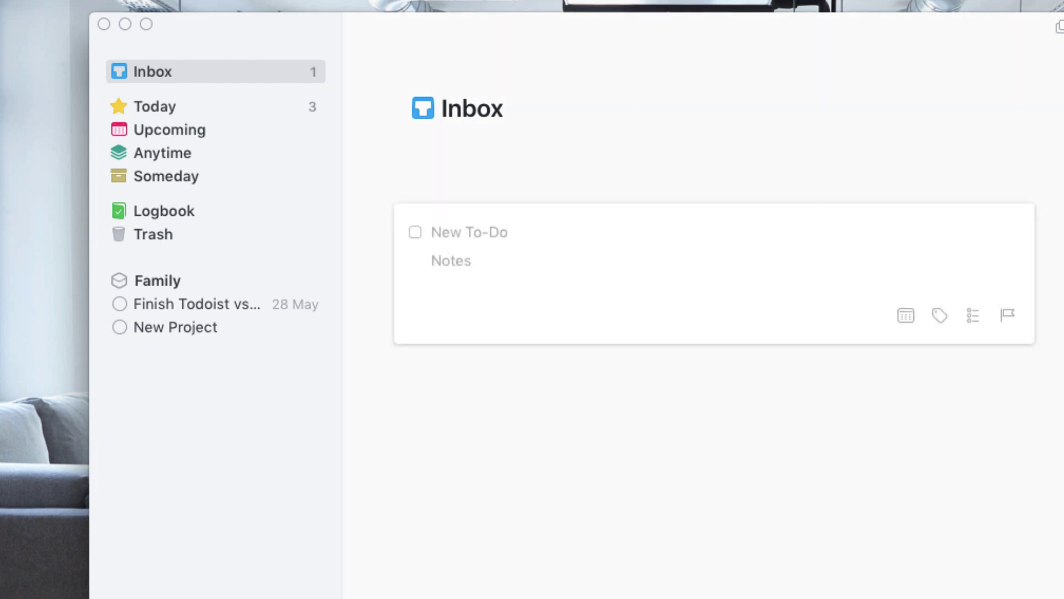
text(Make to res)
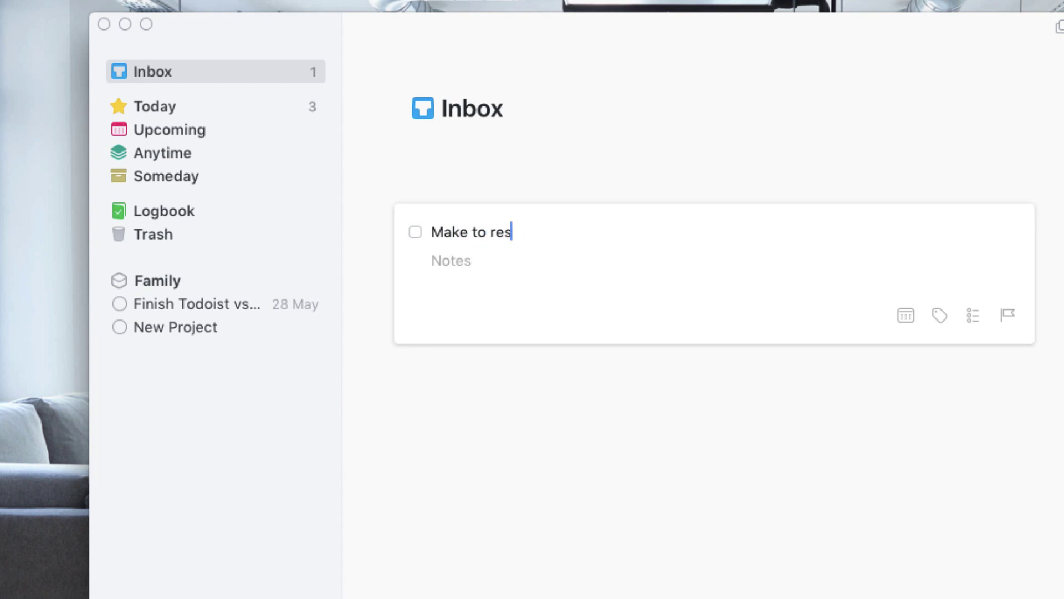
key(BackSpace)
text(gister)
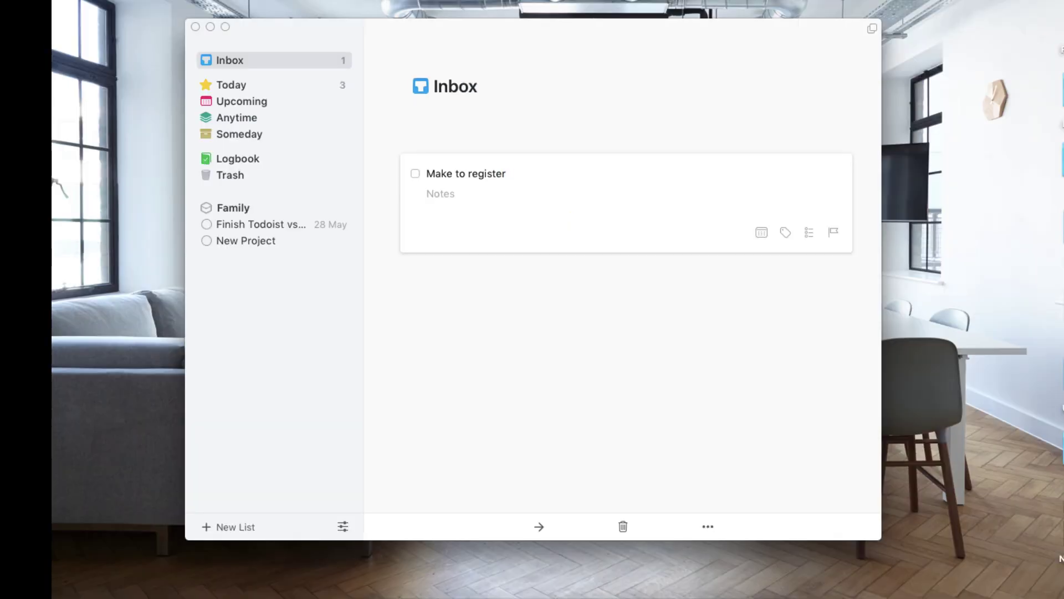
text( to vote)
key(Return)
click(560, 298)
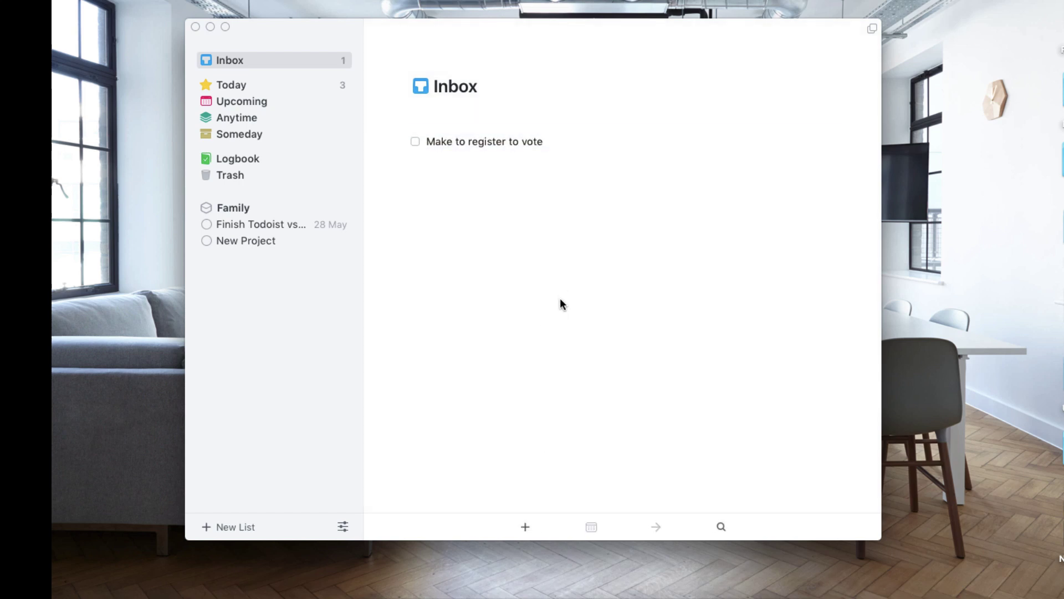
double_click(543, 139)
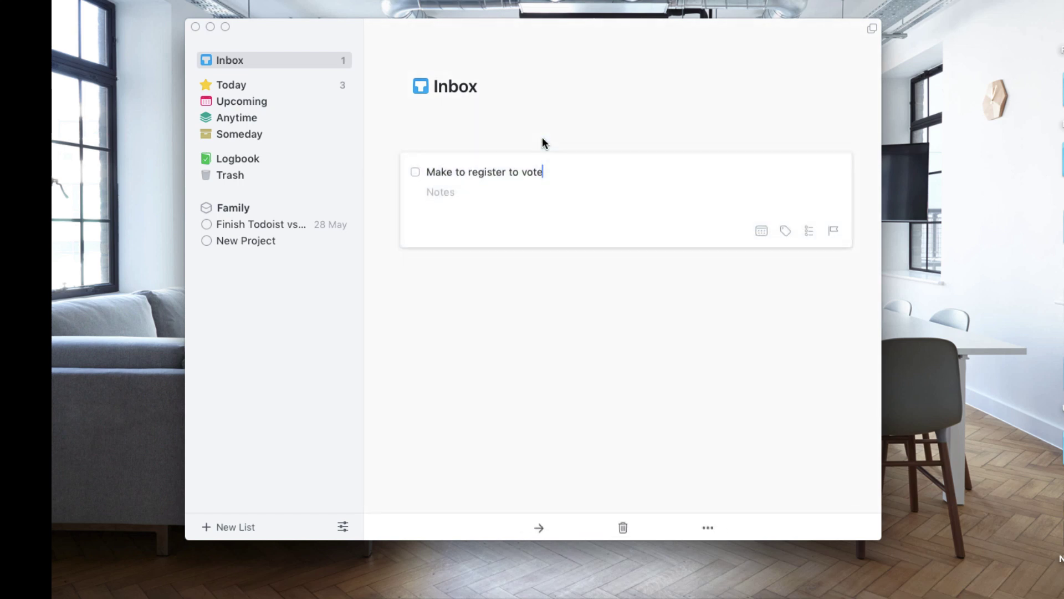
click(610, 299)
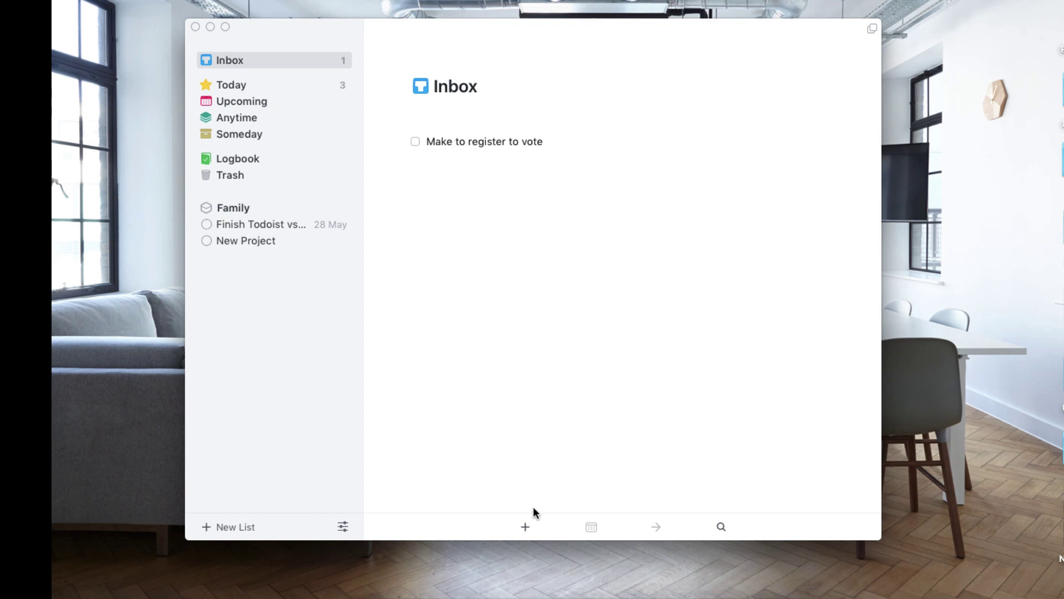
- Add a second Inbox to-do titled 'Update Water bills'
click(525, 525)
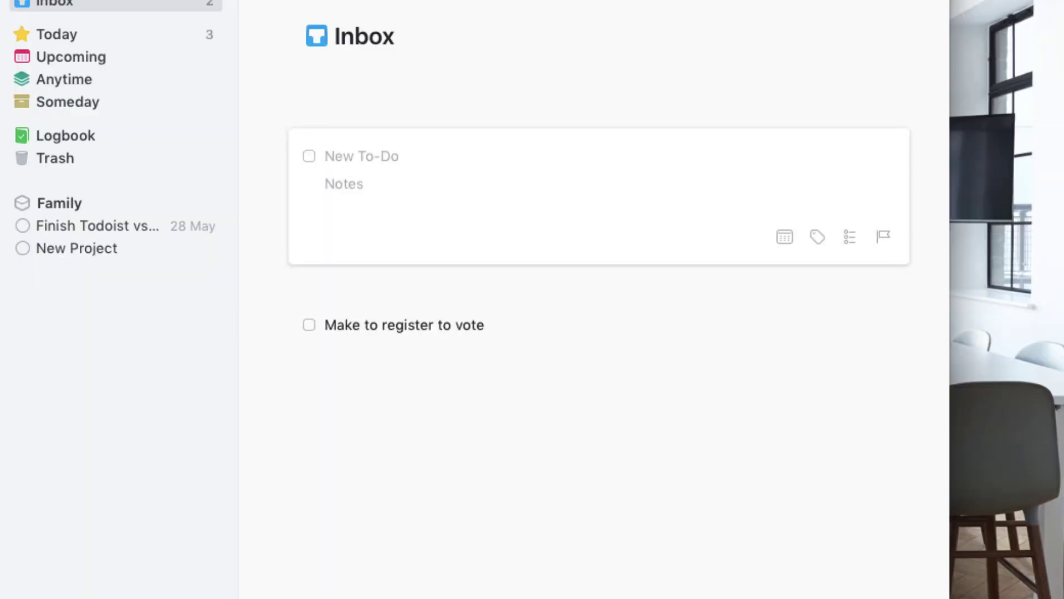
text(Update )
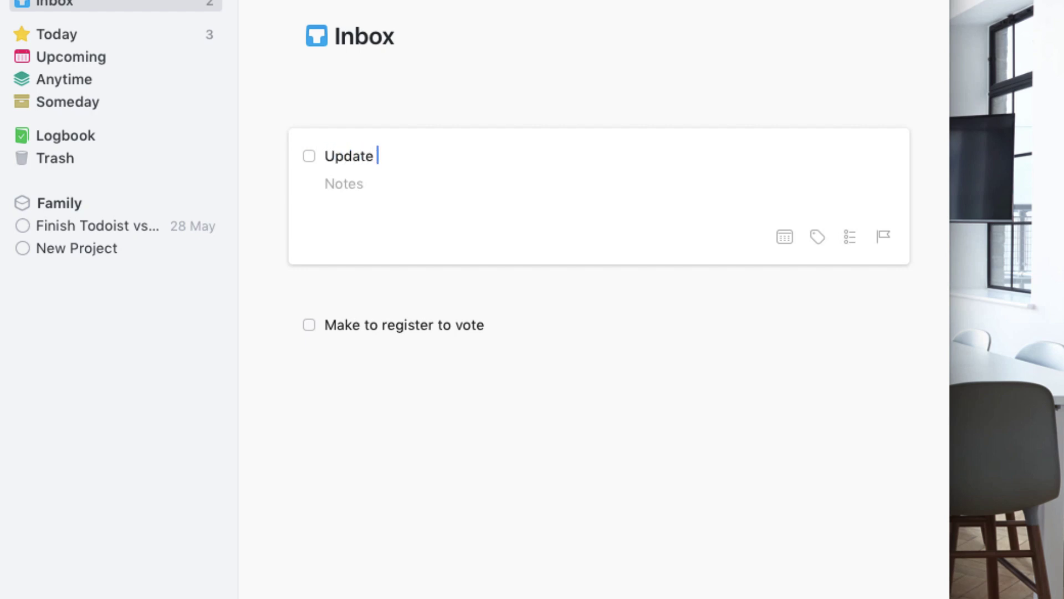
text(Water bills pa)
key(BackSpace)
key(BackSpace)
key(BackSpace)
key(Return)
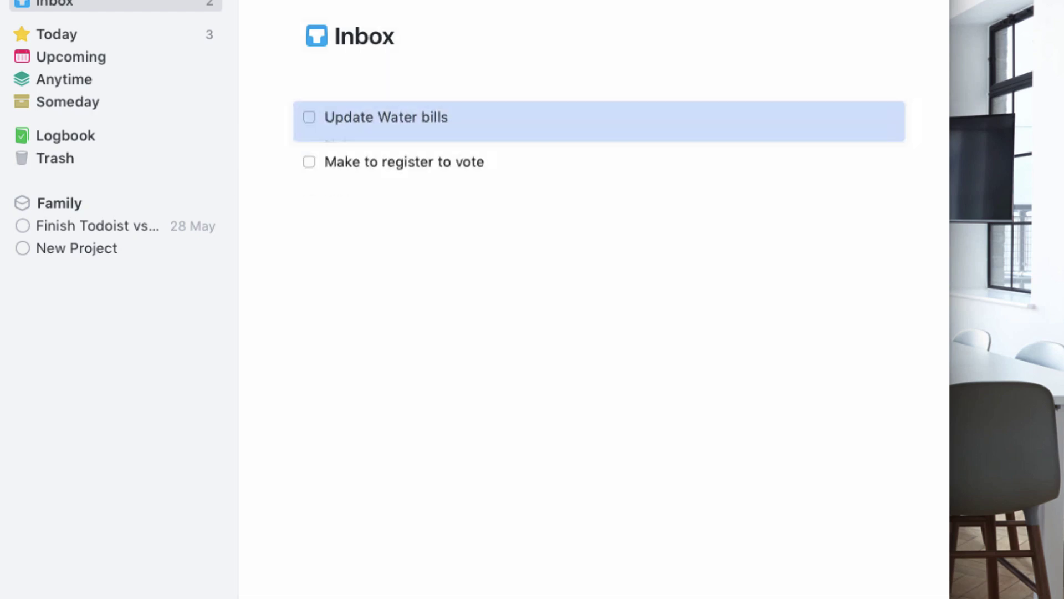
click(551, 401)
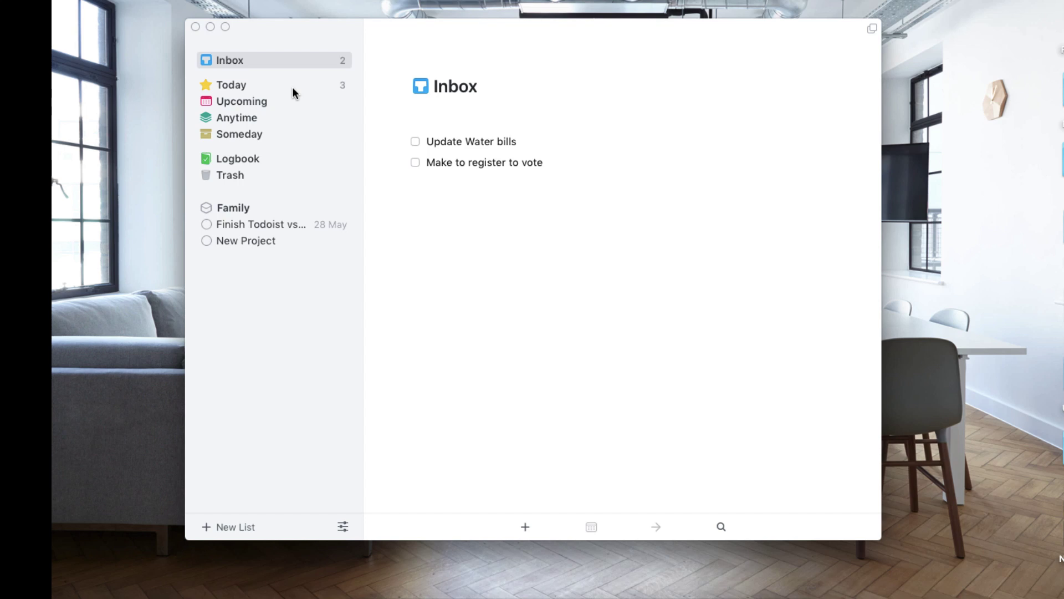
- Inspect Update Water bills and drag it back into the Inbox after trying a project
click(291, 86)
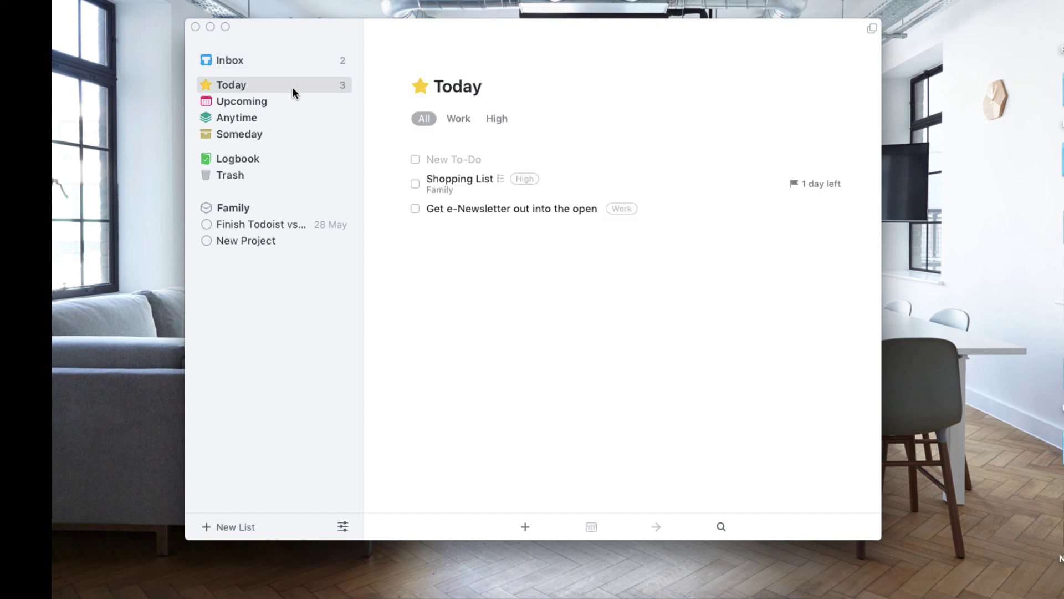
click(296, 58)
click(477, 138)
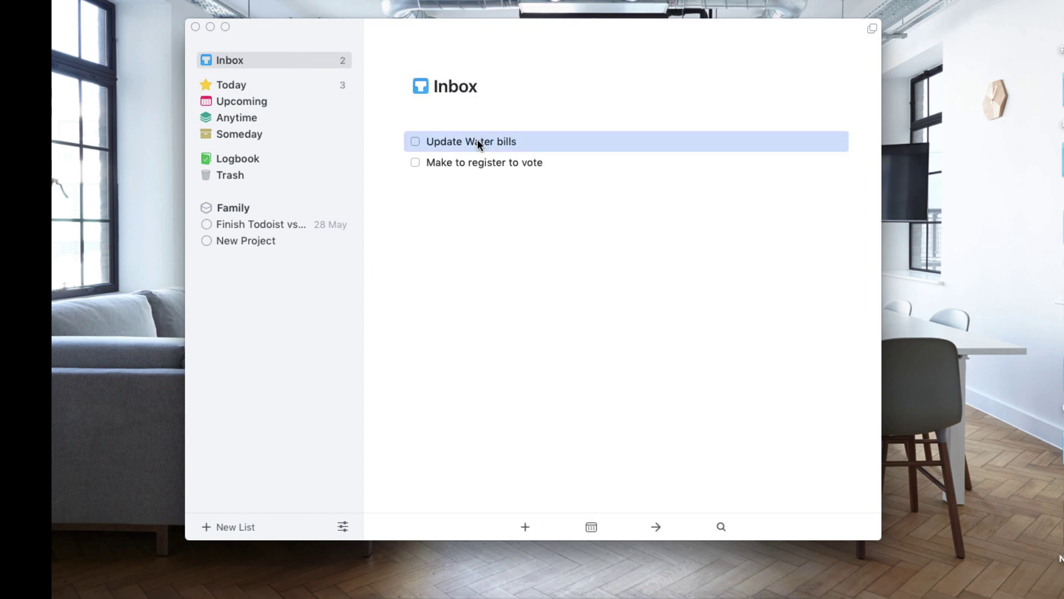
double_click(548, 141)
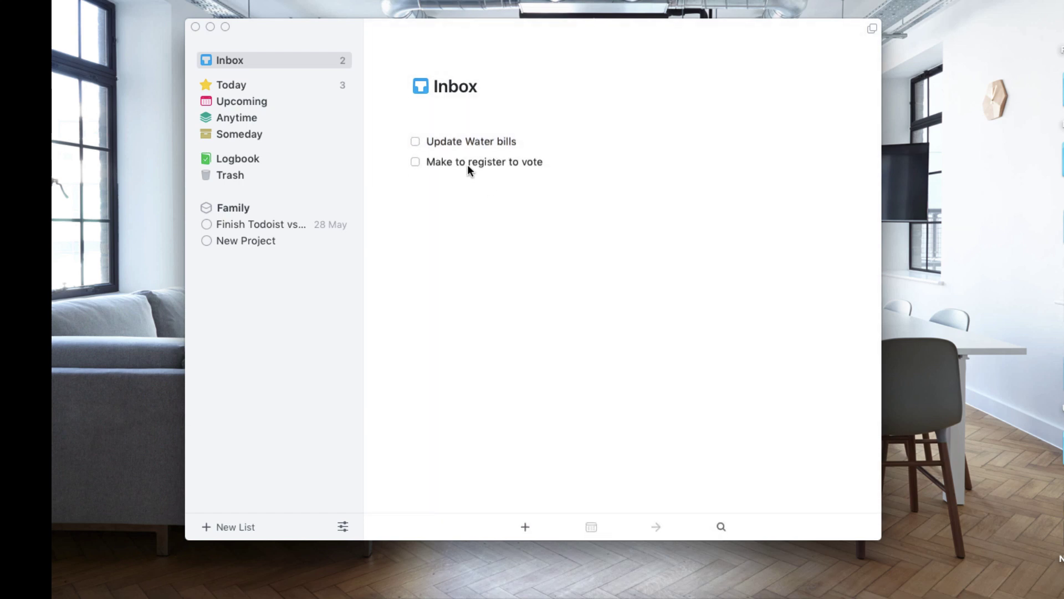
click(606, 321)
drag(488, 141, 277, 230)
drag(309, 319, 705, 135)
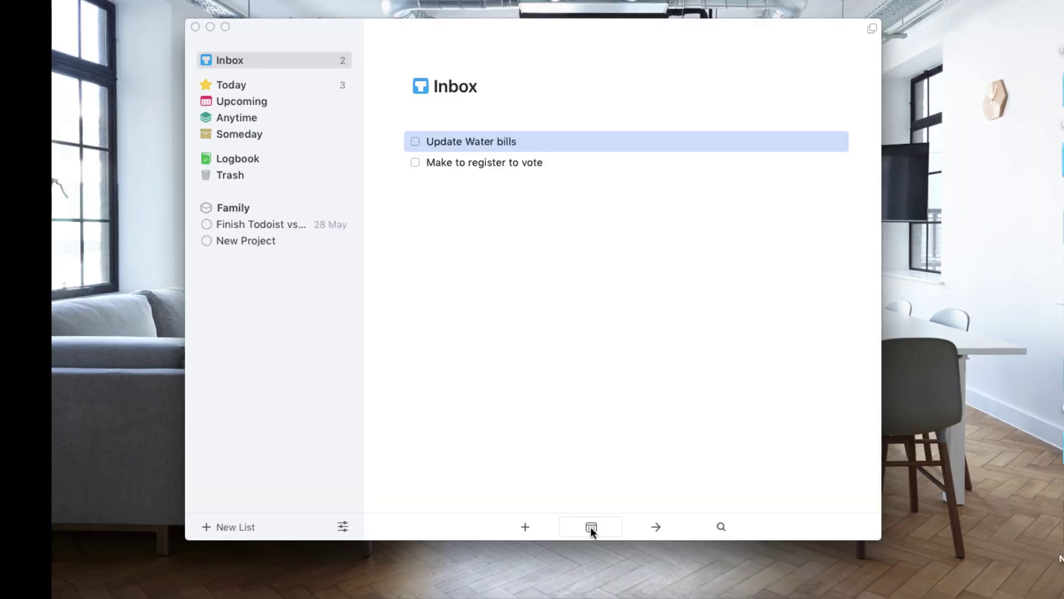
- Dismiss the When popup without setting a date and return to the Today list
click(591, 527)
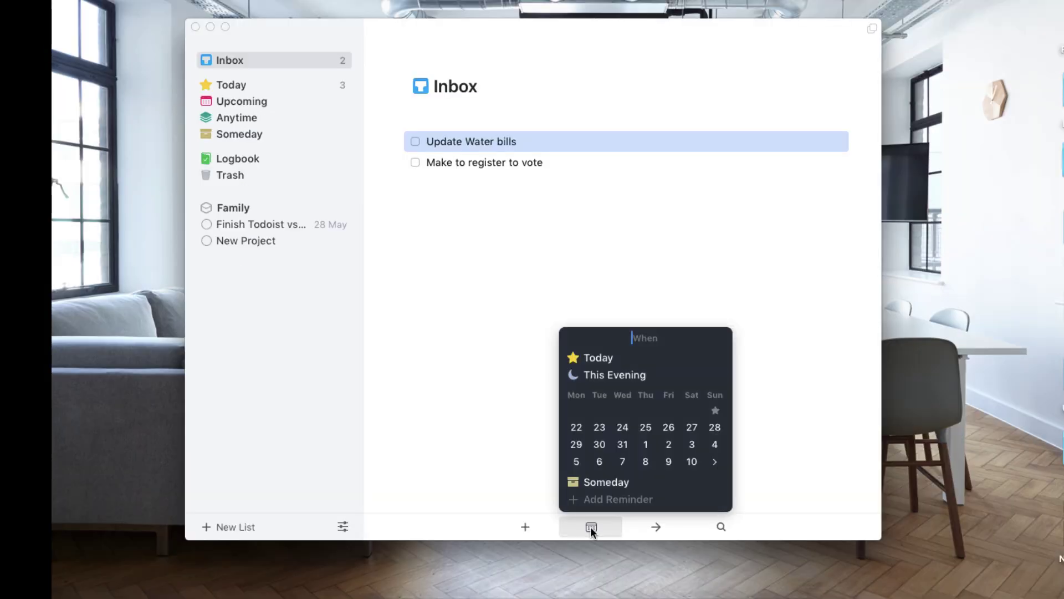
key(Escape)
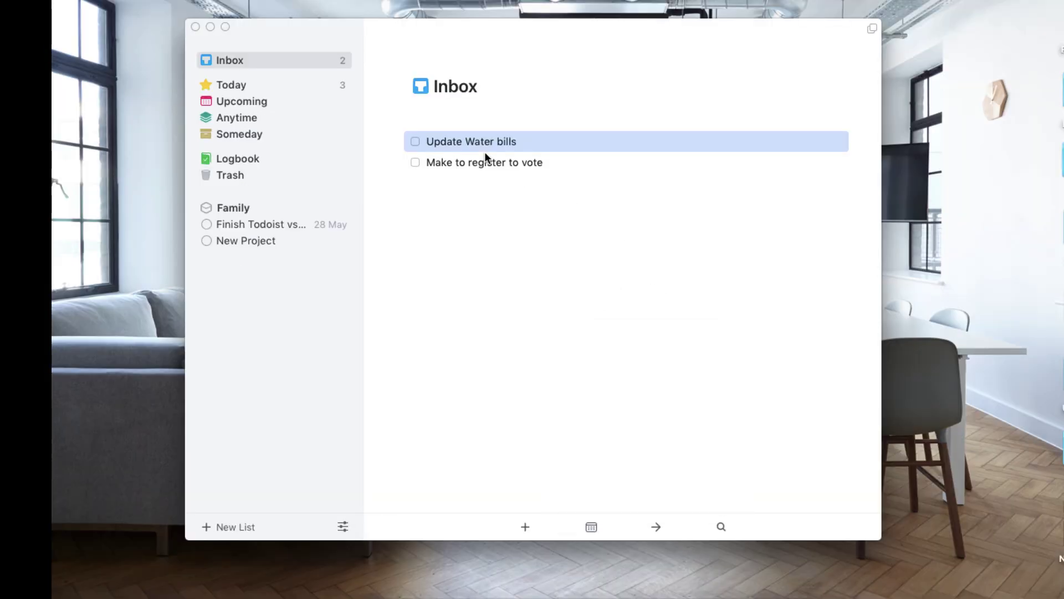
click(284, 91)
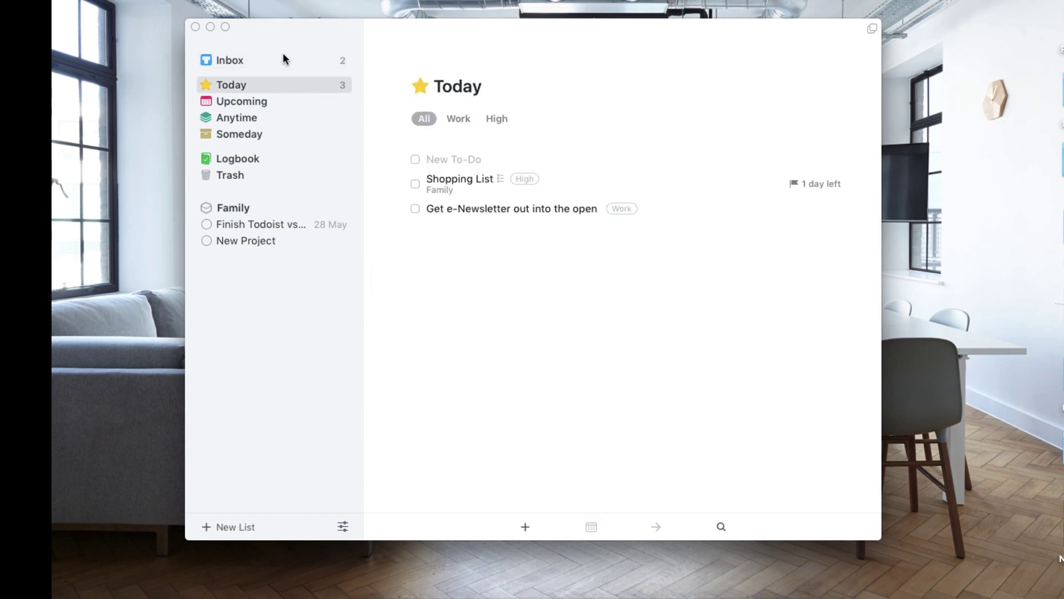
click(267, 55)
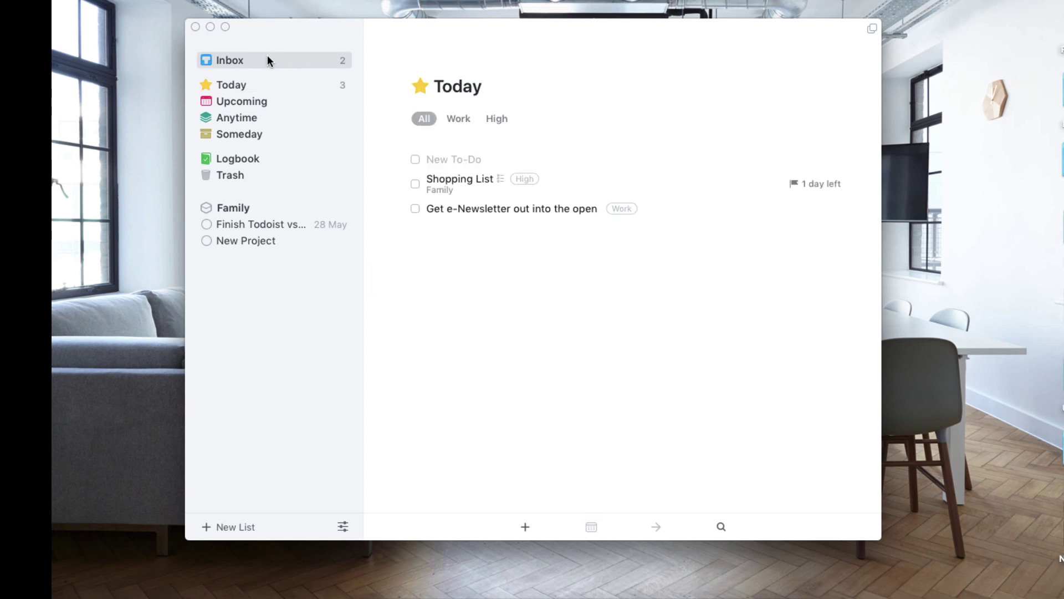
click(240, 83)
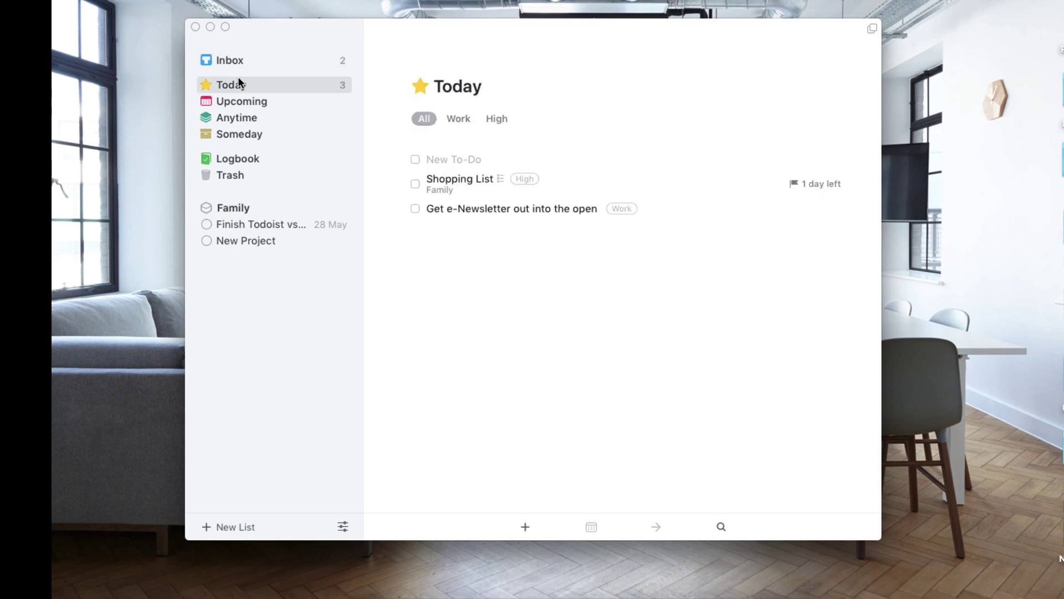
- Complete the blank New To-Do and try the High and Work tag filters
click(415, 160)
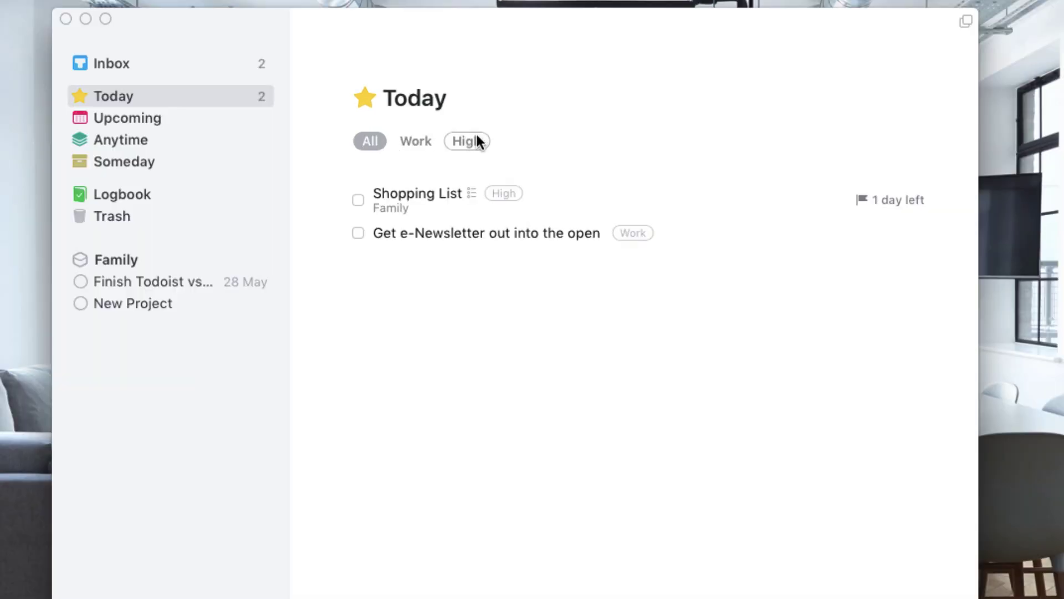
click(461, 140)
click(419, 141)
click(366, 141)
- Tag Get e-Newsletter out into the open with 5MINS alongside Work
double_click(463, 234)
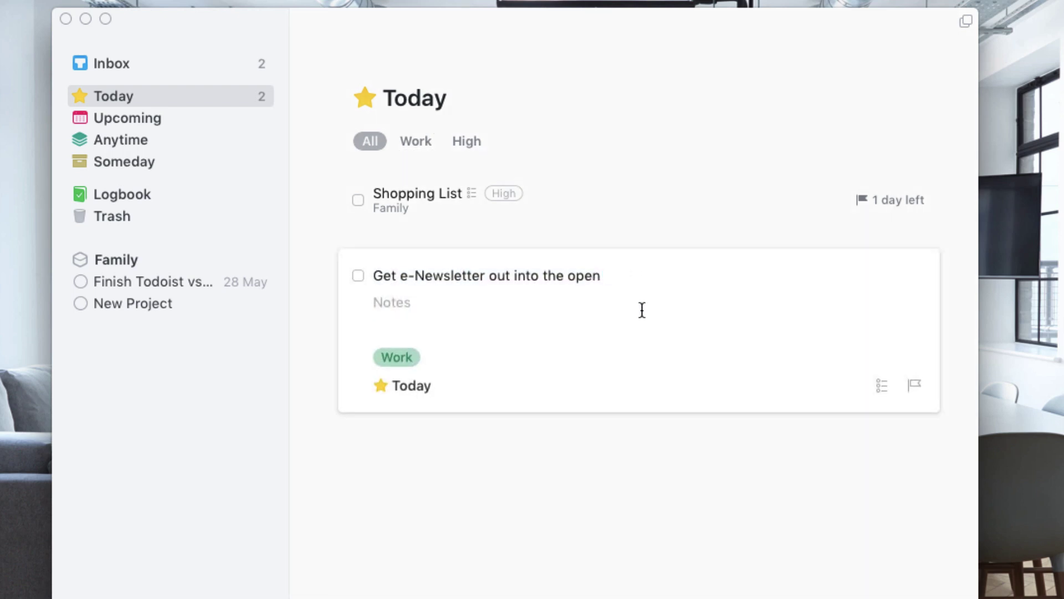
click(460, 365)
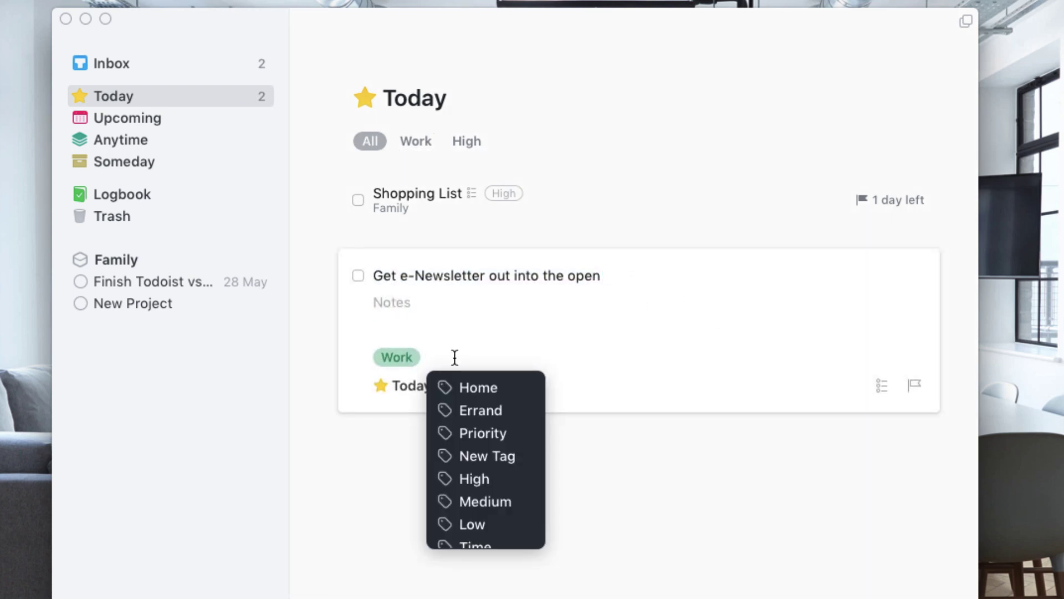
scroll(488, 437, down, 10)
scroll(488, 437, up, 10)
text(5MINS)
key(Return)
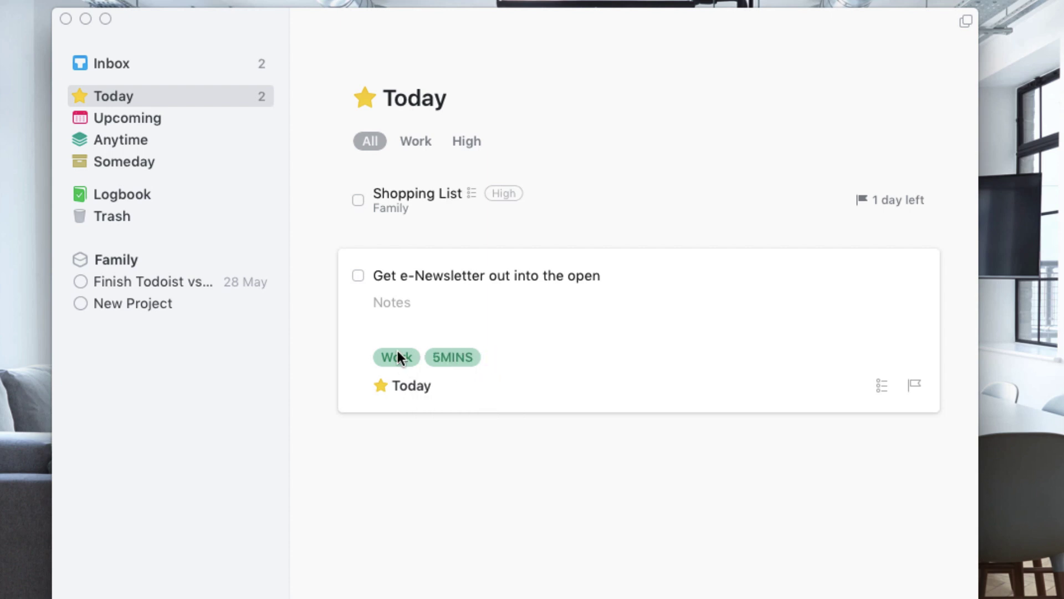
click(495, 421)
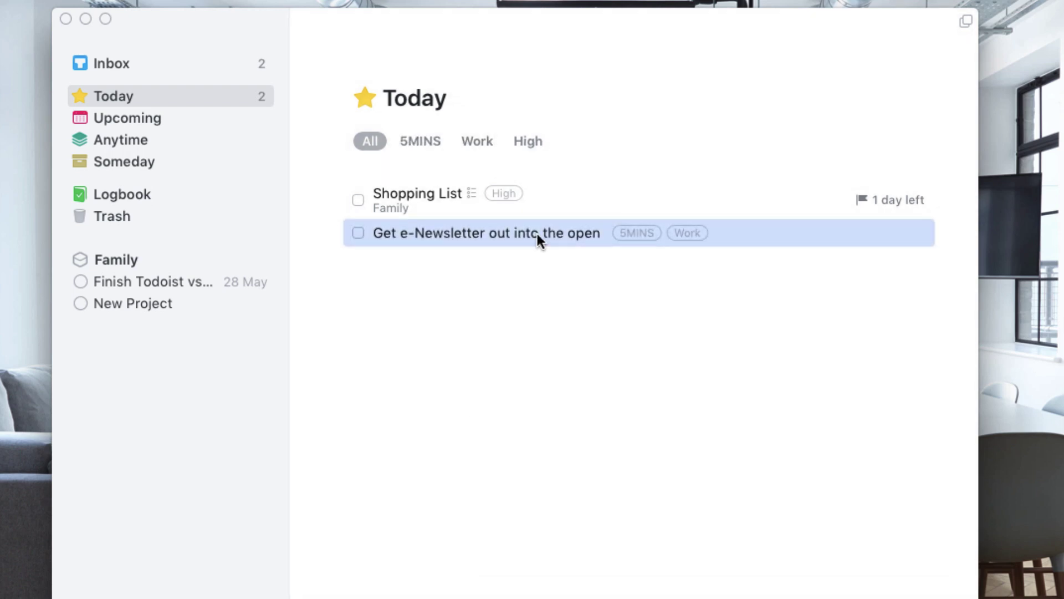
click(416, 141)
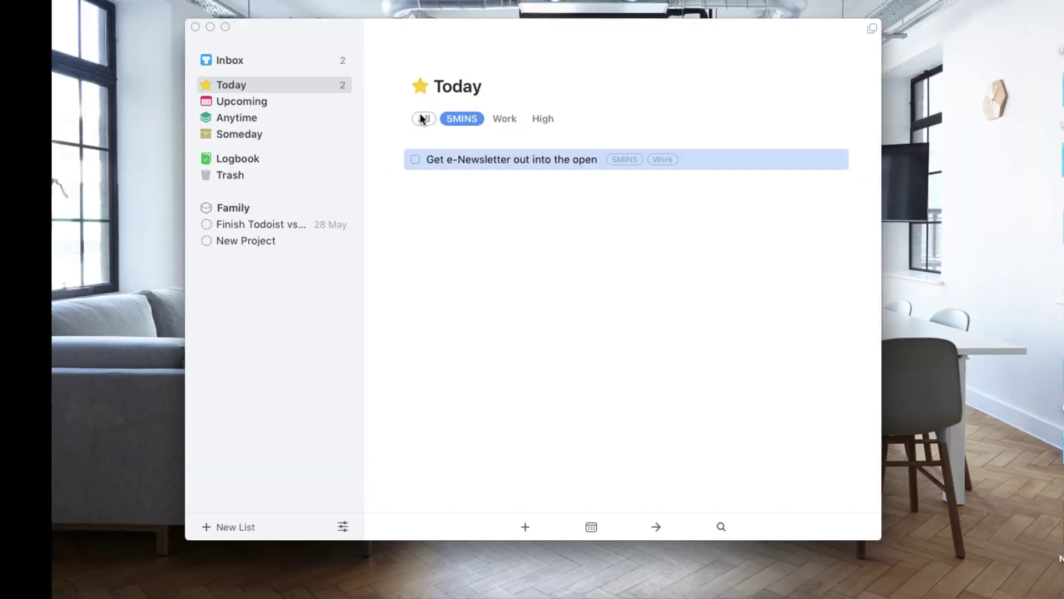
click(382, 142)
click(504, 243)
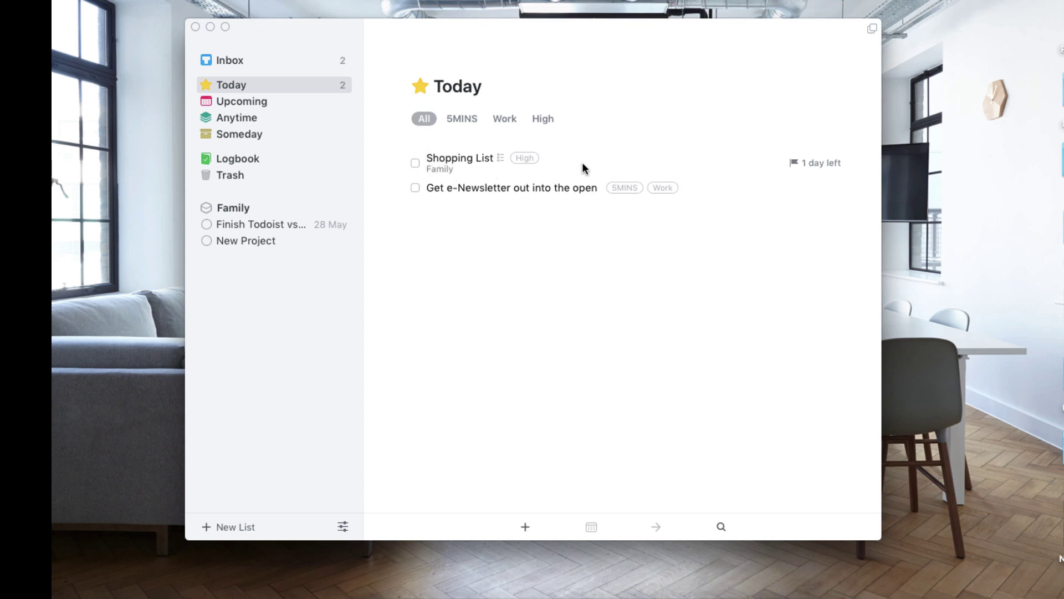
- Review the e-Newsletter to-do's Today schedule, then filter Today by High and back to All
double_click(541, 192)
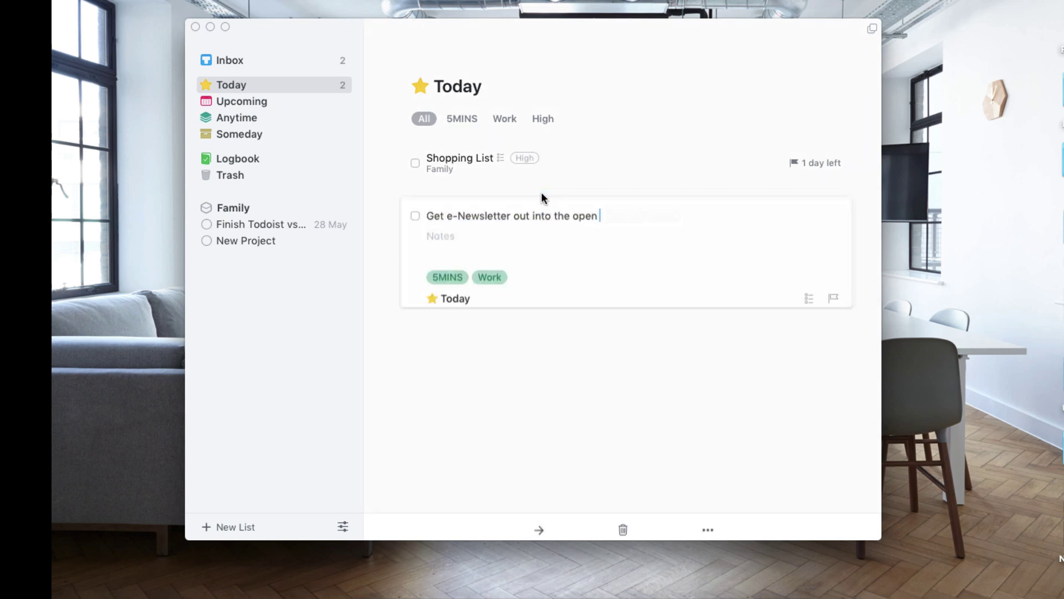
click(456, 301)
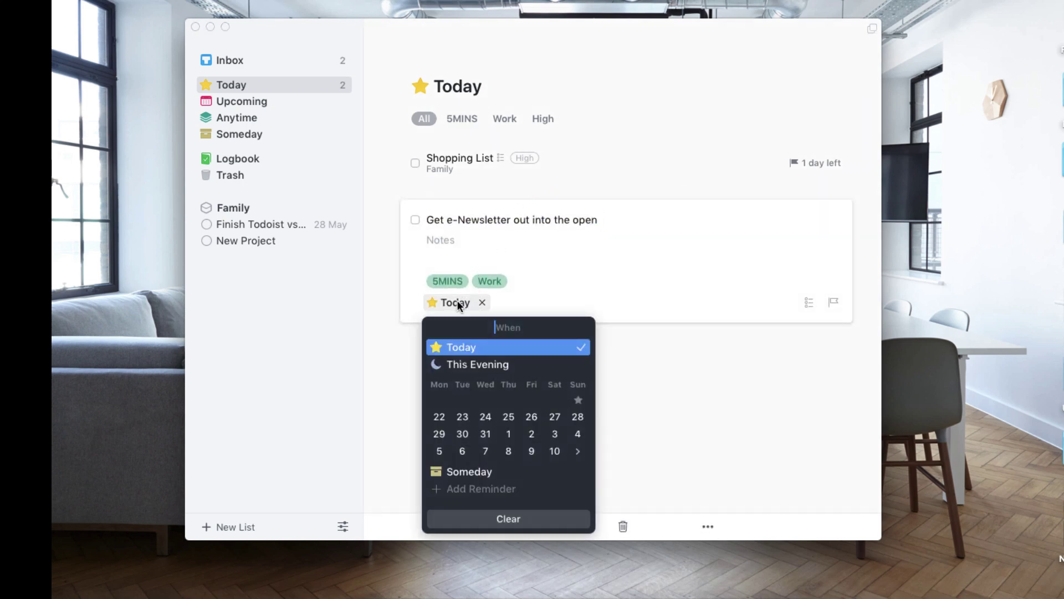
click(704, 336)
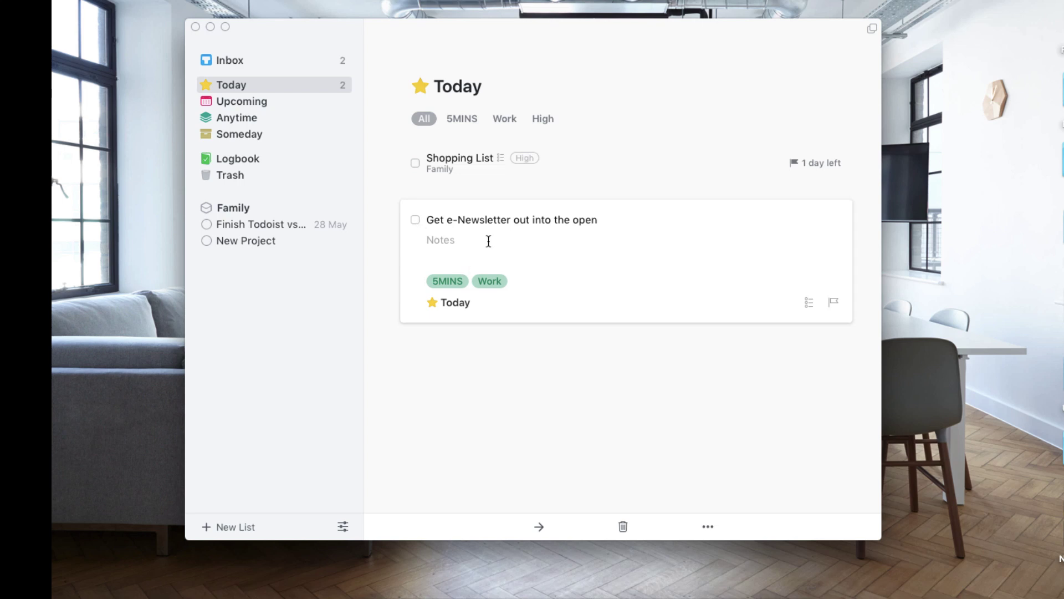
click(522, 380)
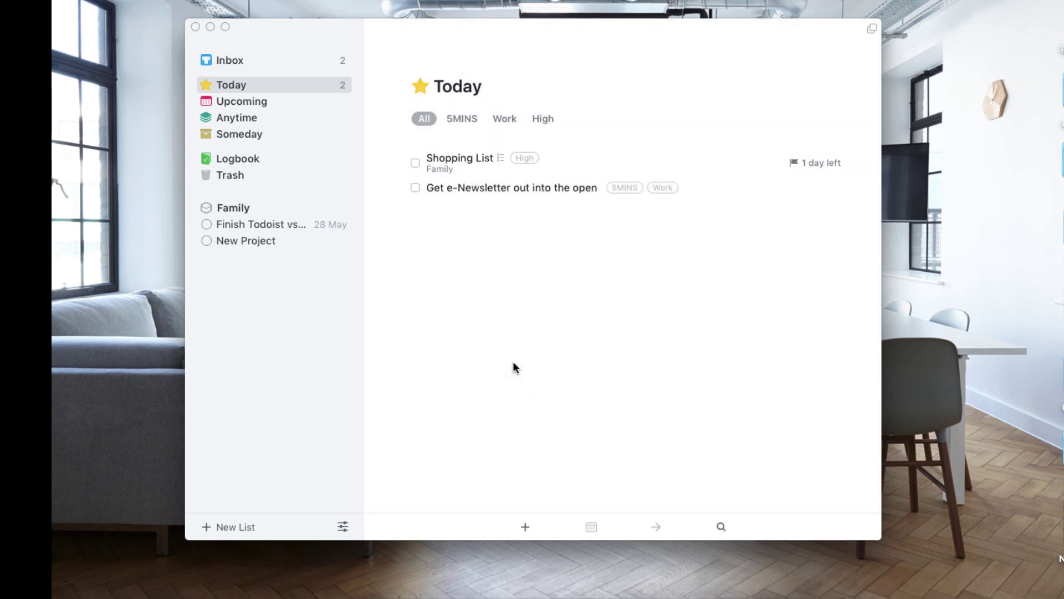
click(544, 118)
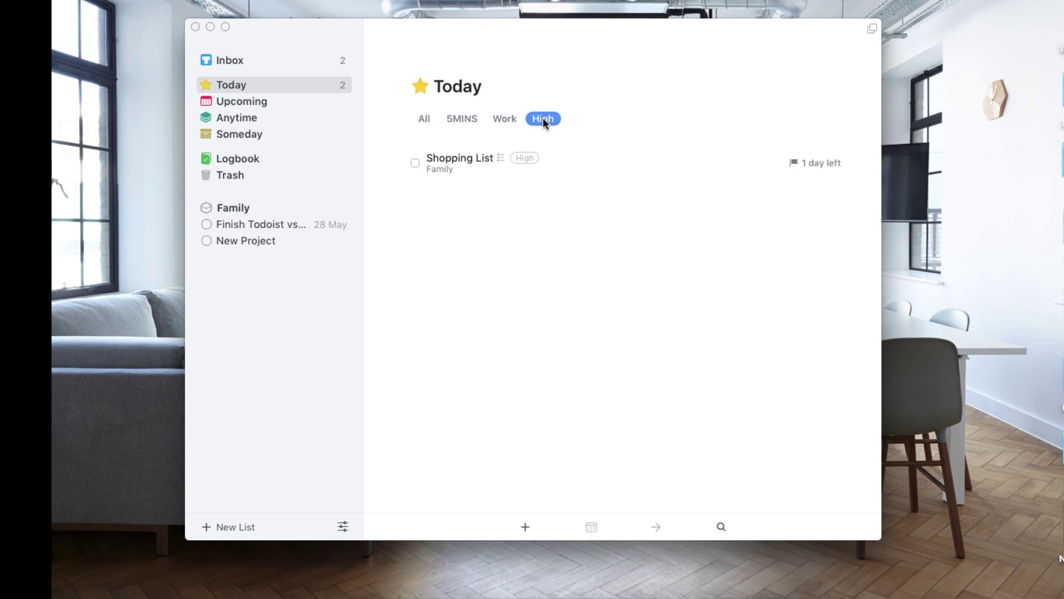
click(418, 117)
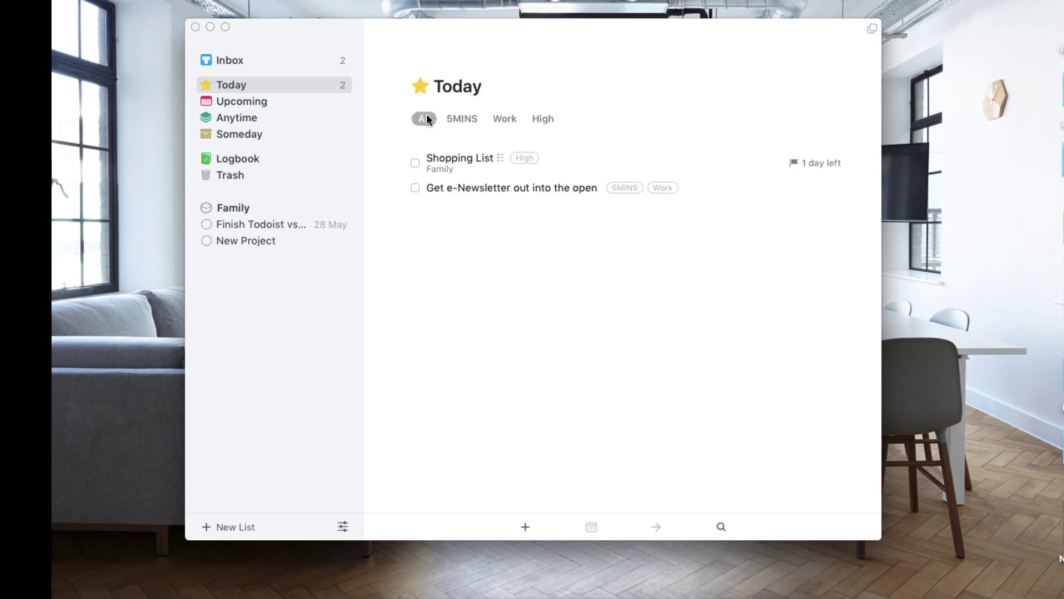
- Look over Shopping List's tags and its Water checklist item, leaving them unchanged
double_click(584, 155)
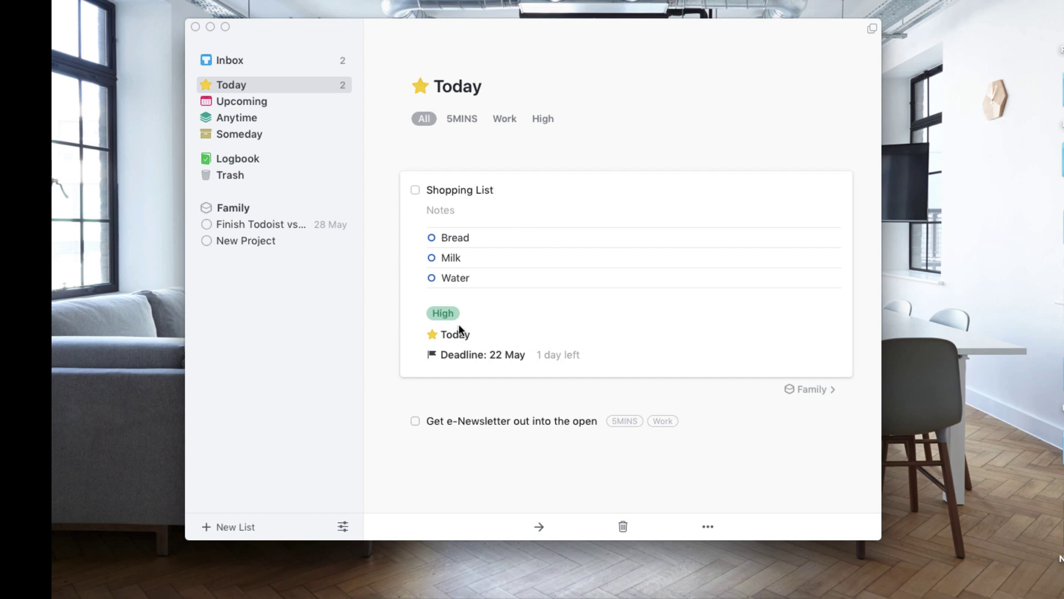
click(467, 311)
key(Escape)
click(456, 277)
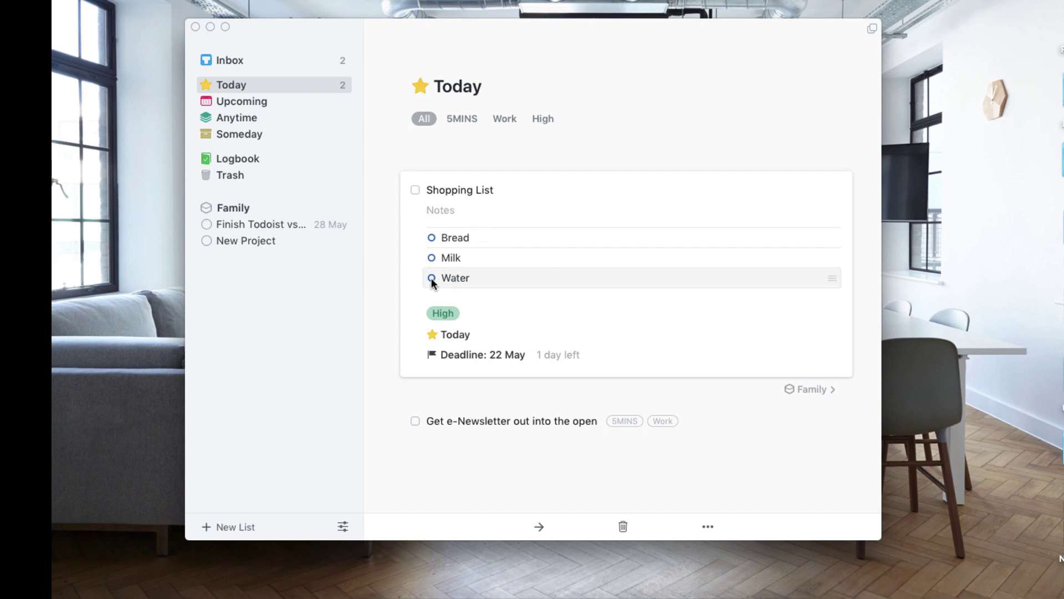
drag(841, 272, 821, 285)
- Reschedule Shopping List to This Evening, leaving the deadline at 22 May
click(457, 336)
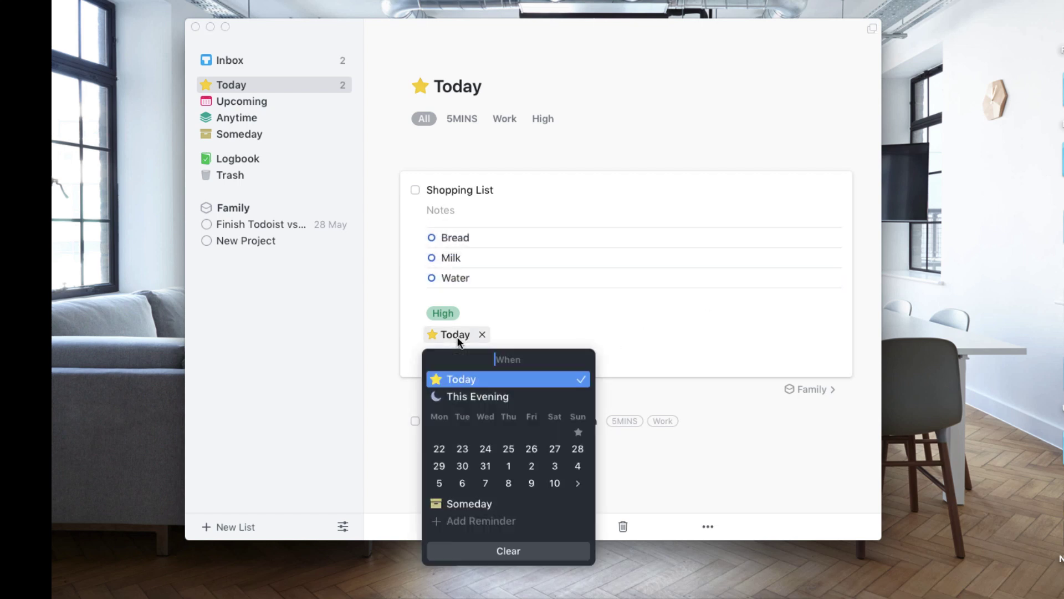
click(475, 397)
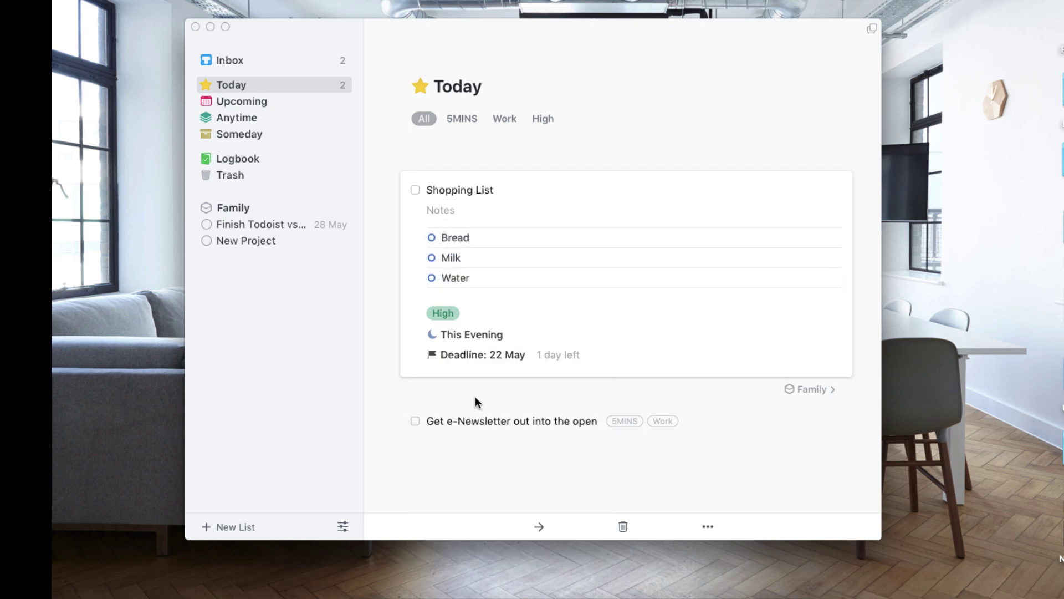
click(467, 359)
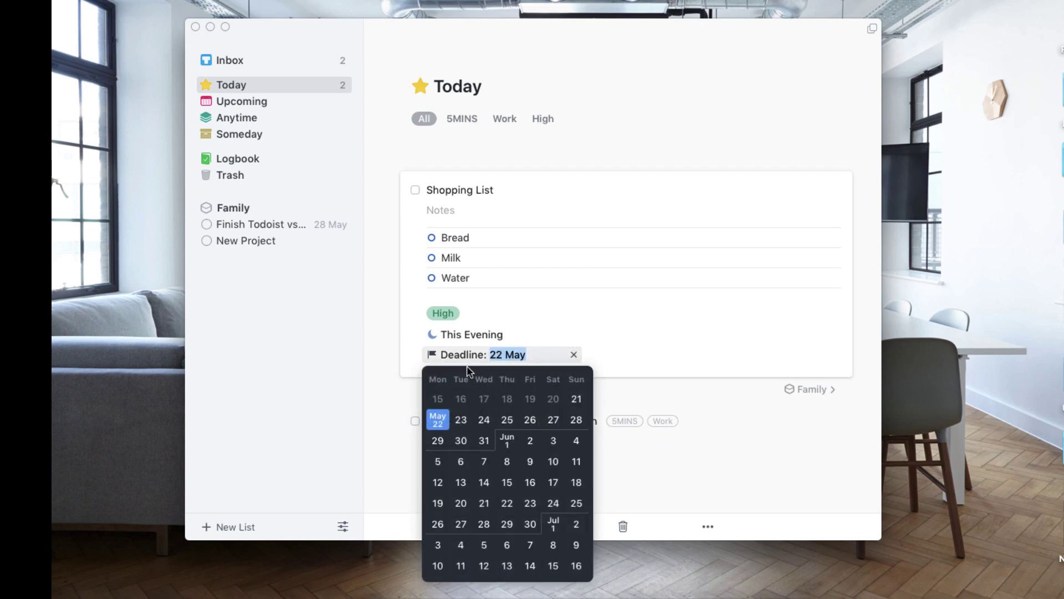
key(Return)
click(557, 480)
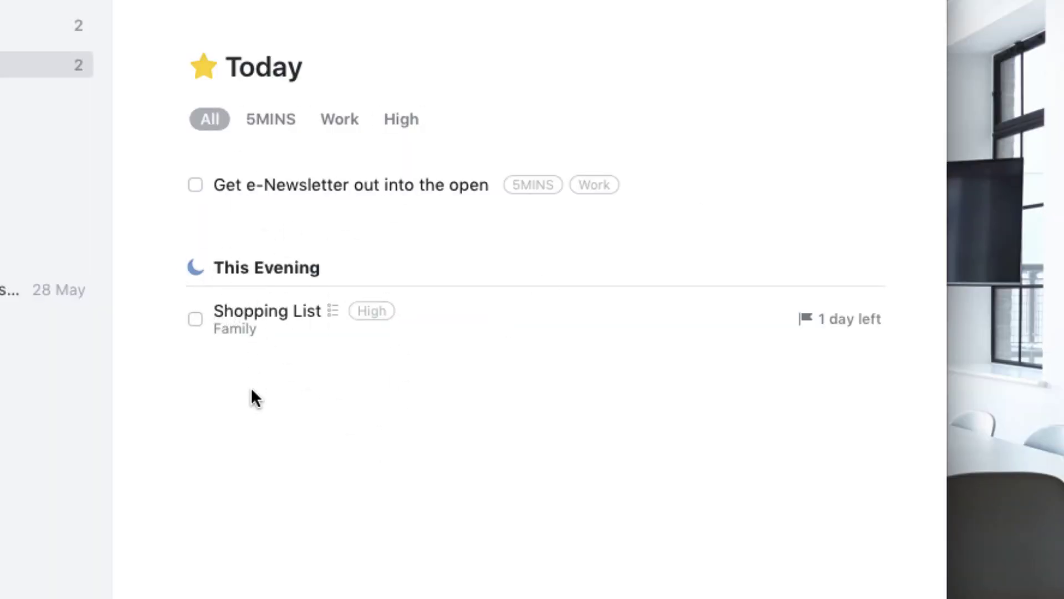
- Create a This Evening to-do 'Watch Broadchurch' tagged Home
key(super+n)
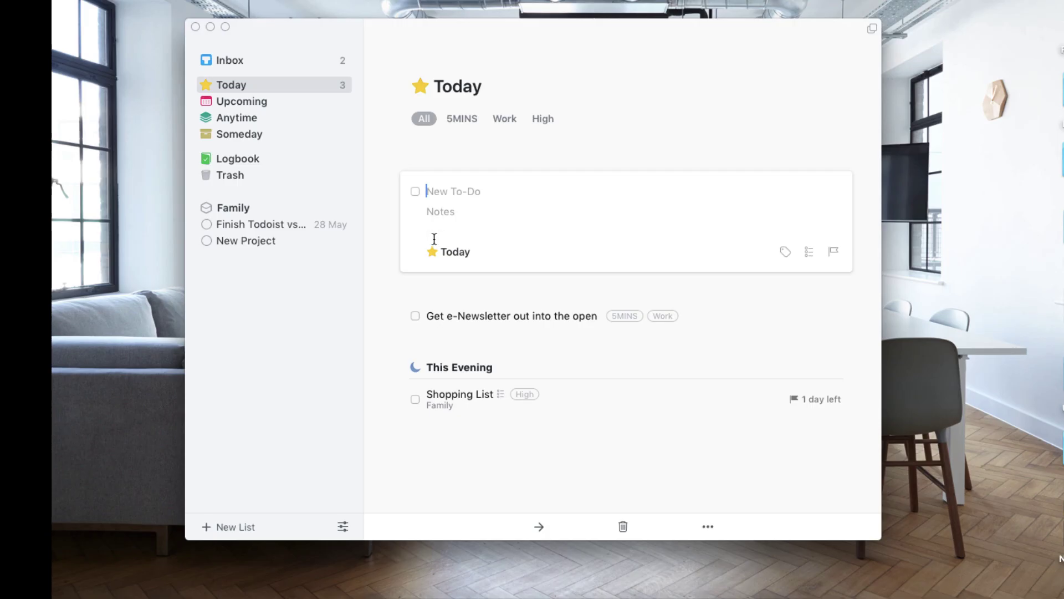
click(442, 251)
click(474, 316)
text(Watch)
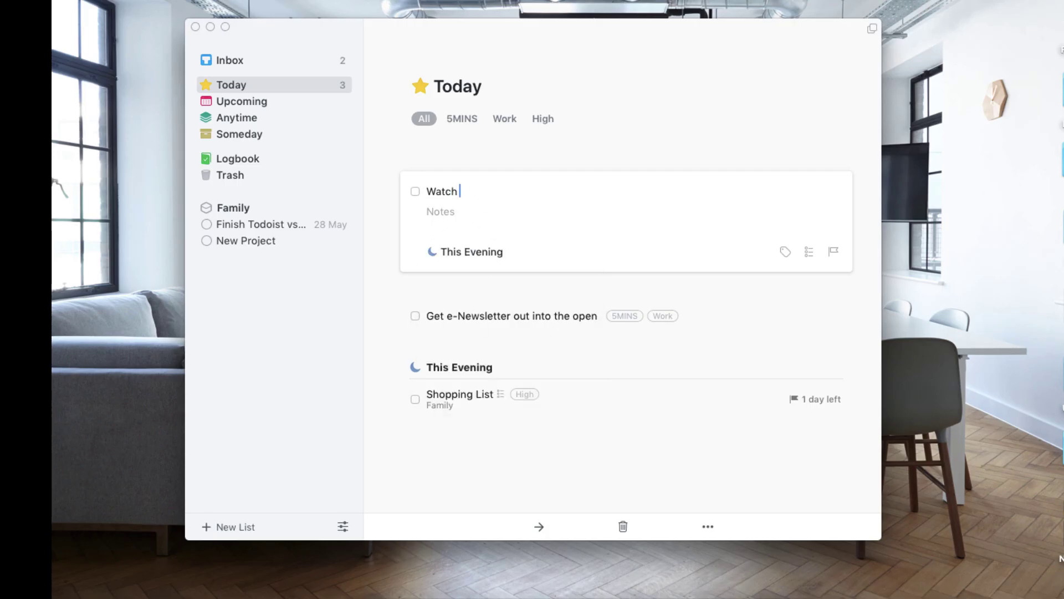
text( Broadchurch)
click(786, 251)
key(Down)
key(Down)
key(Return)
click(600, 303)
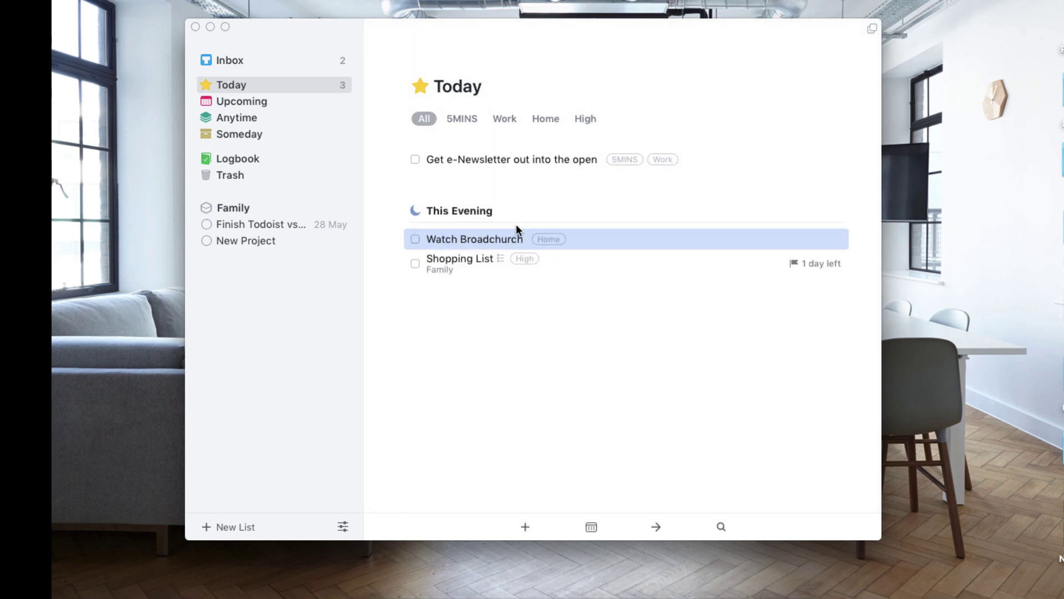
click(671, 333)
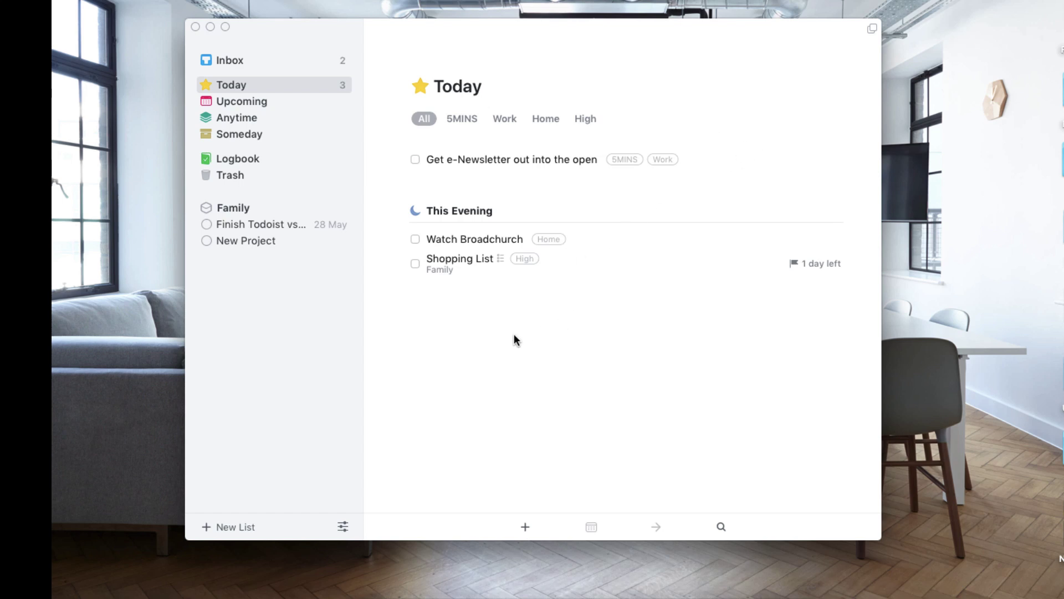
key(super+n)
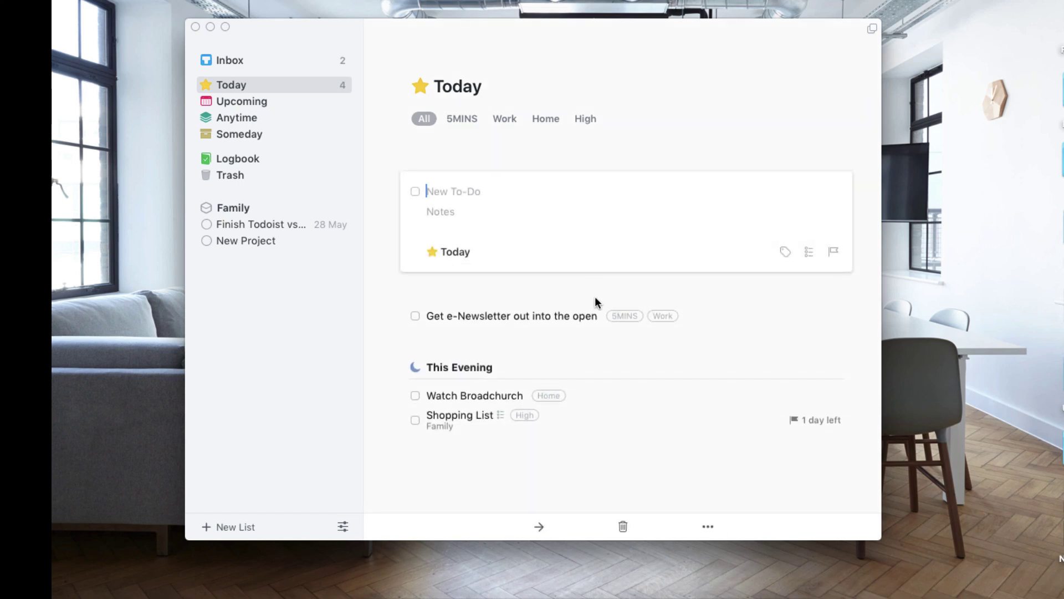
click(699, 121)
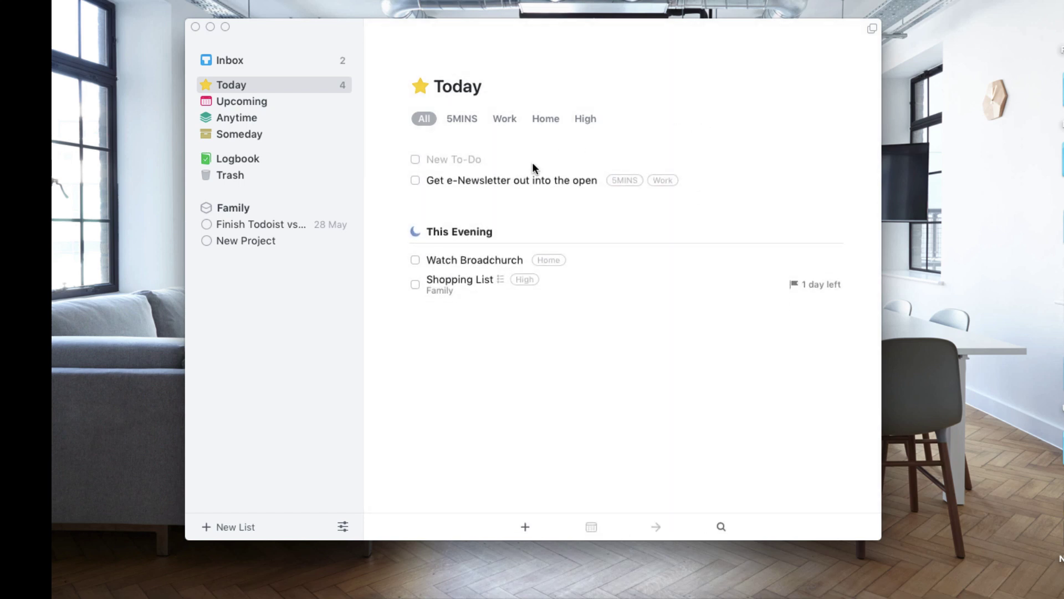
click(483, 159)
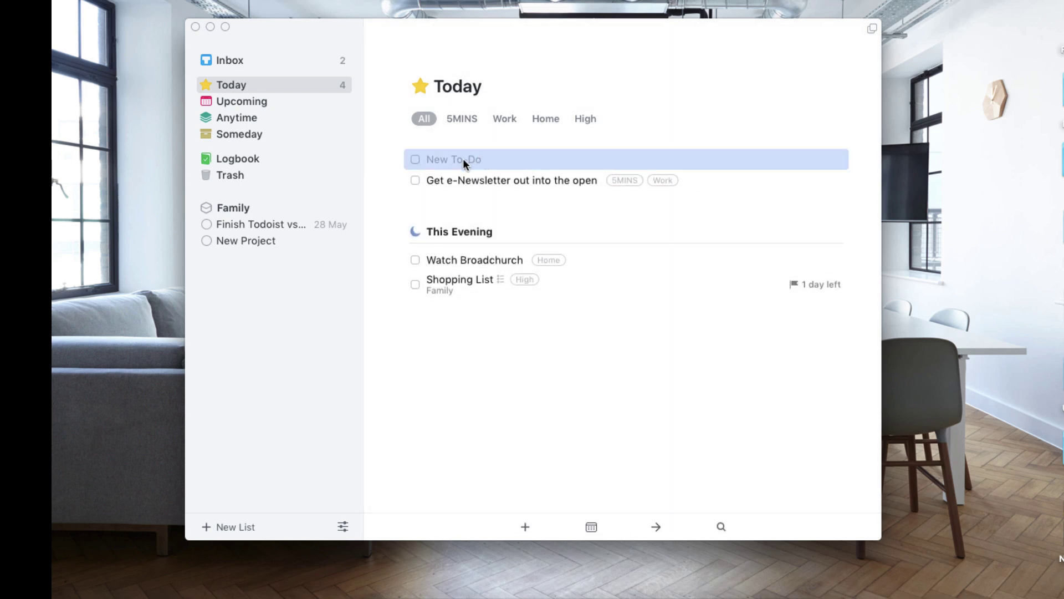
double_click(464, 159)
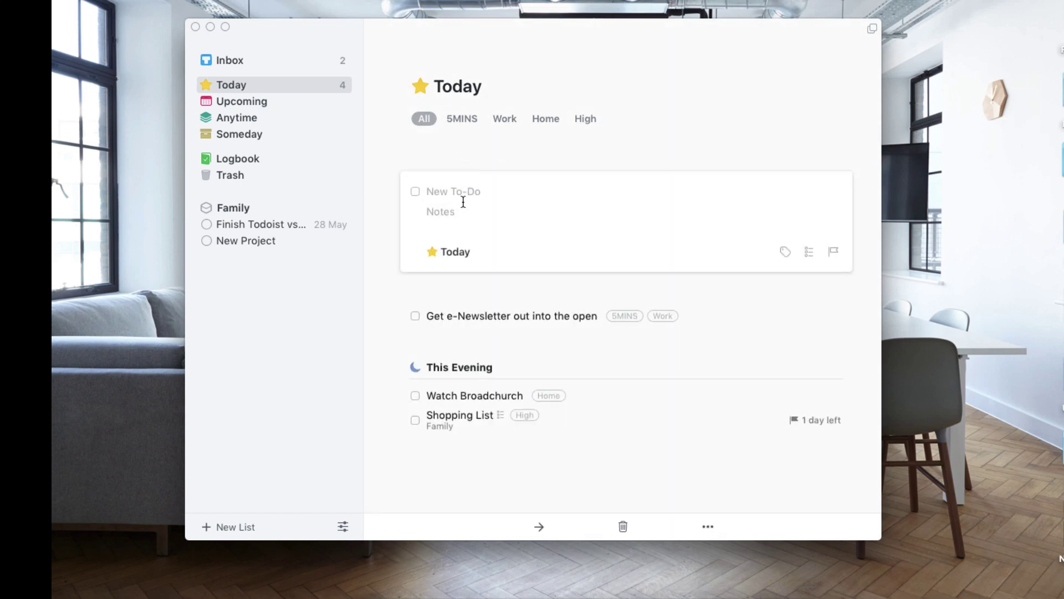
key(Escape)
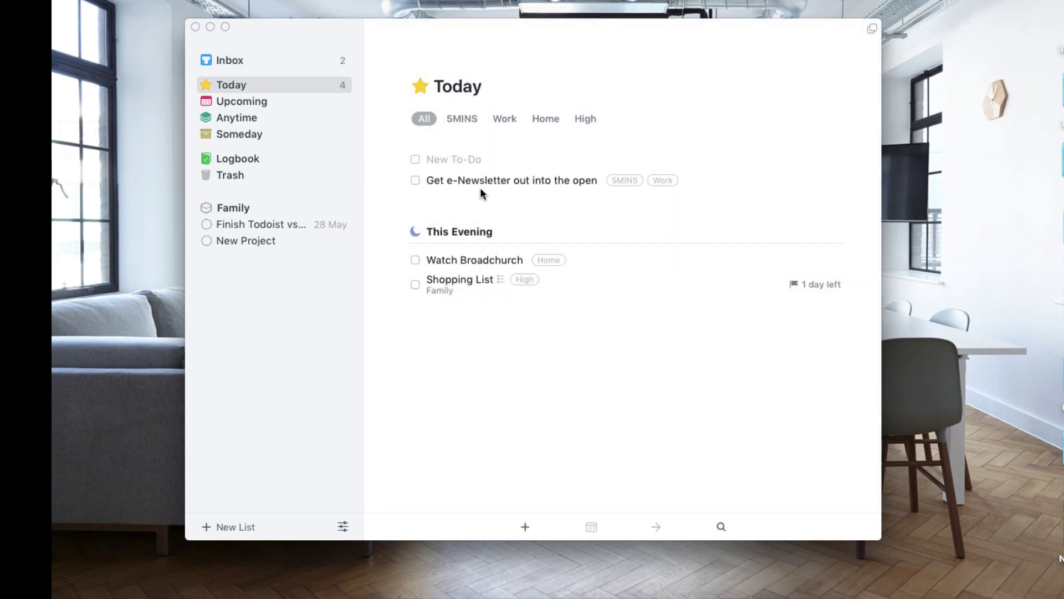
click(476, 160)
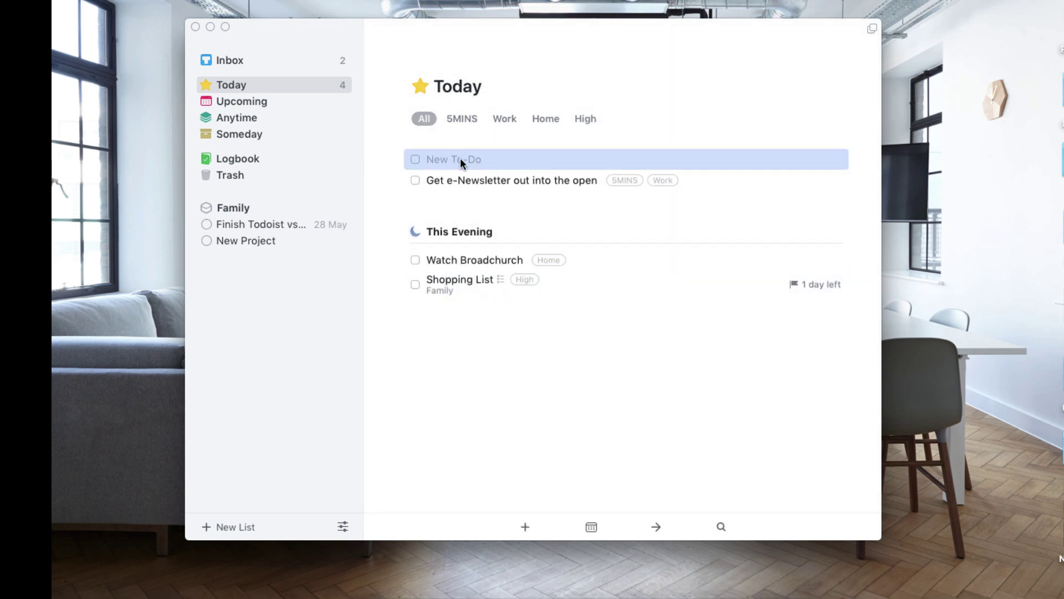
right_click(465, 161)
click(510, 279)
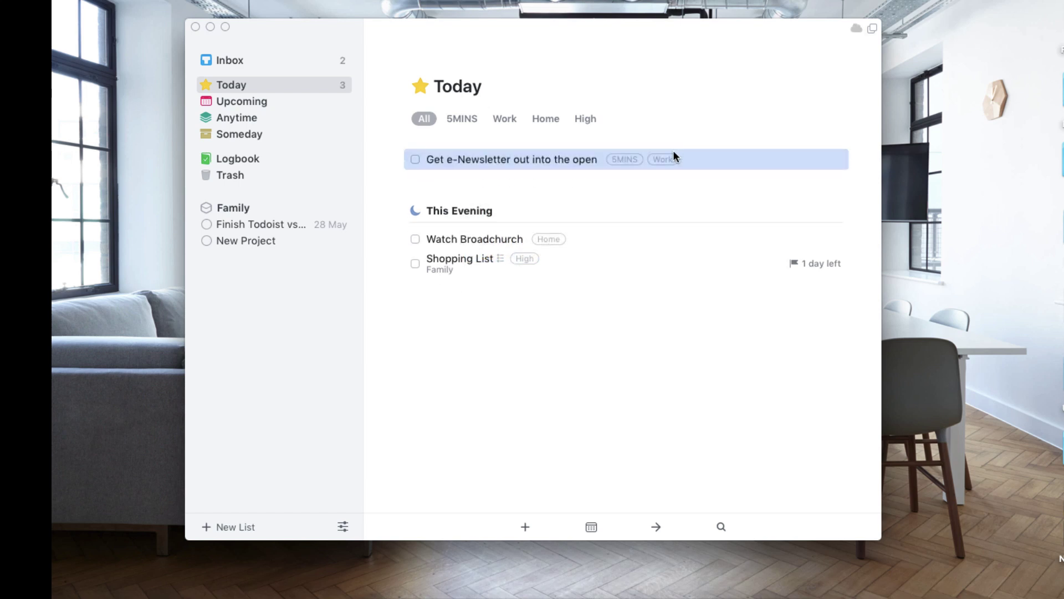
key(super+n)
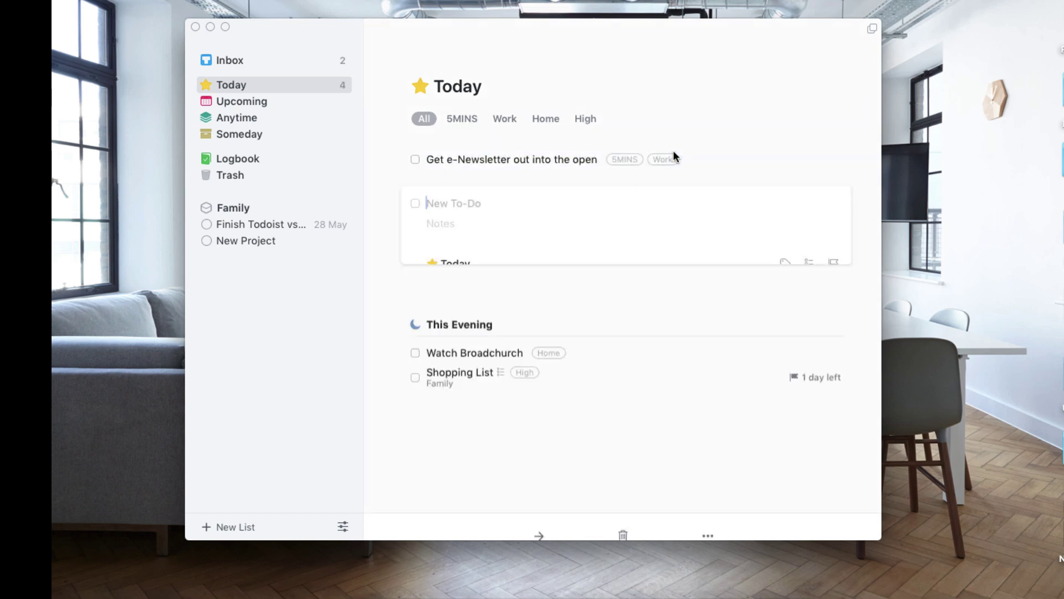
text(Th)
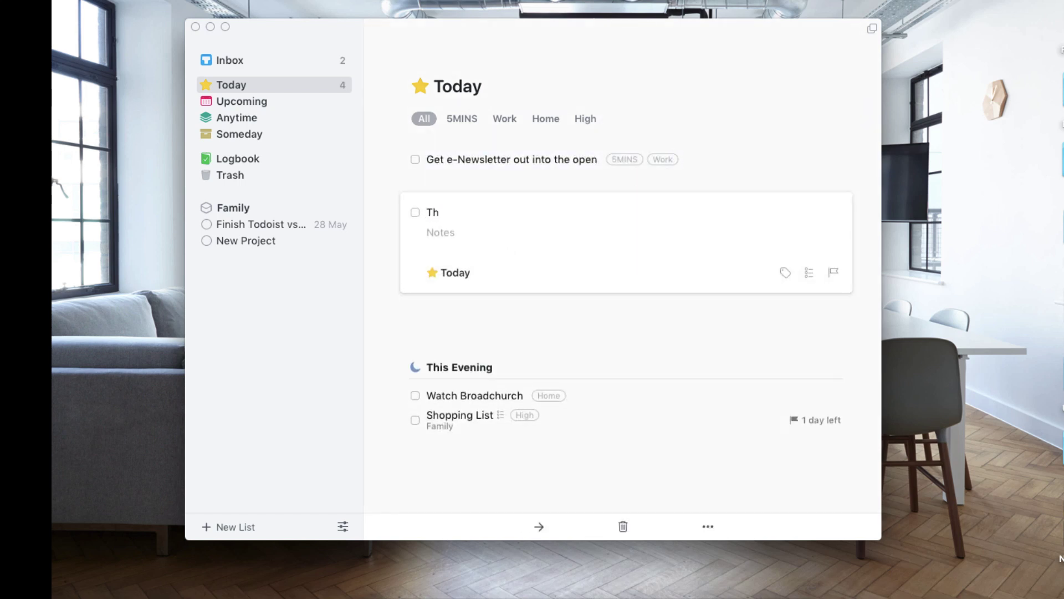
key(Return)
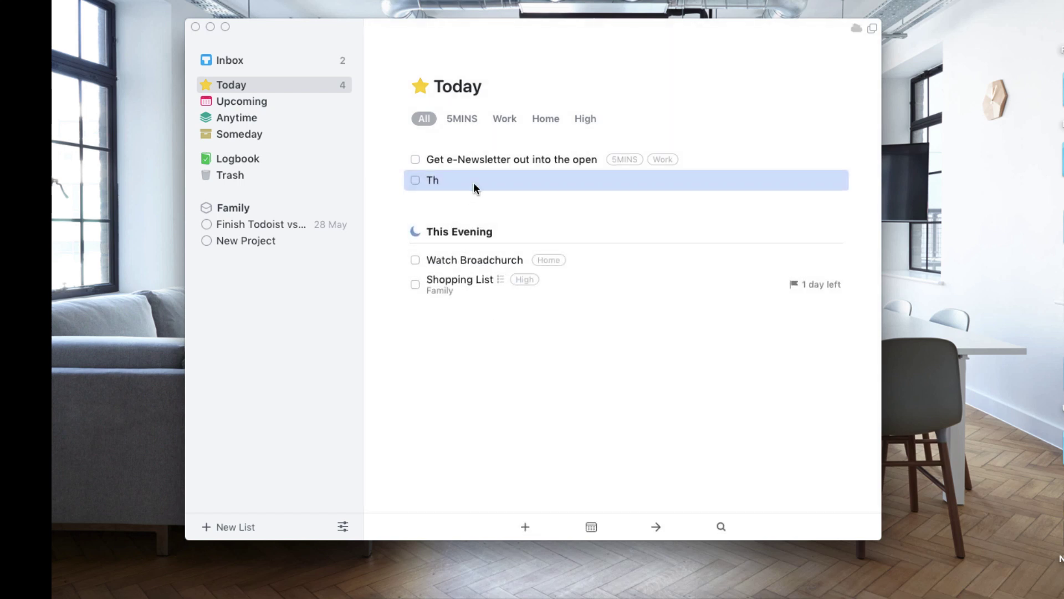
click(416, 181)
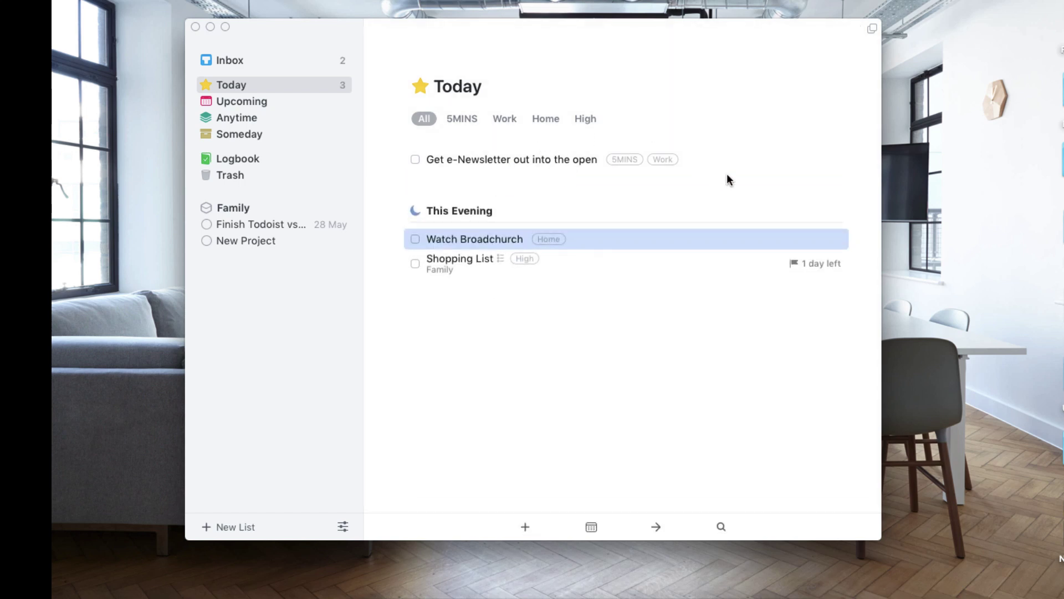
click(257, 101)
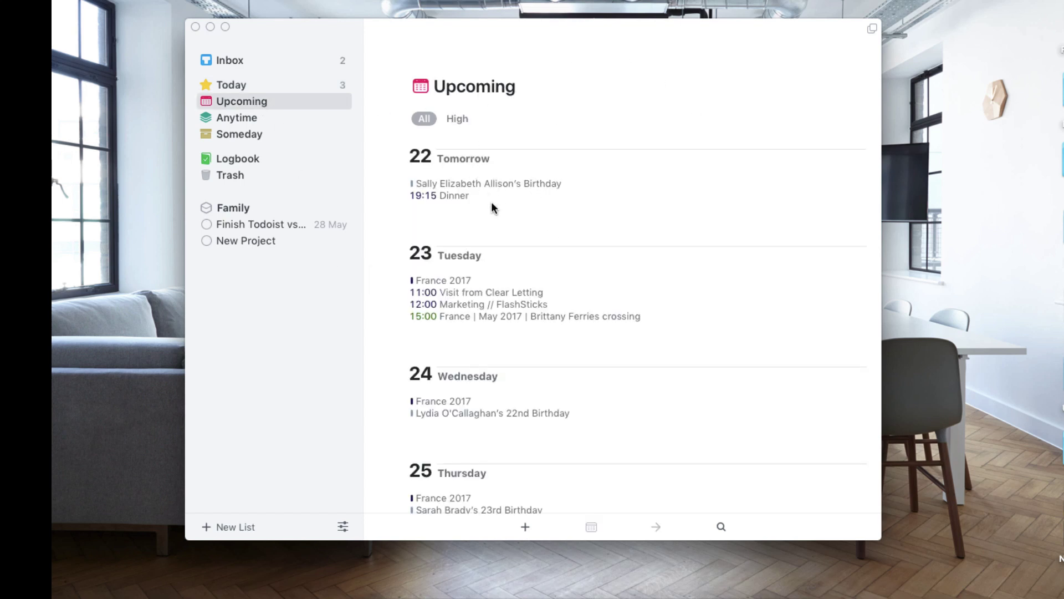
click(457, 119)
click(424, 119)
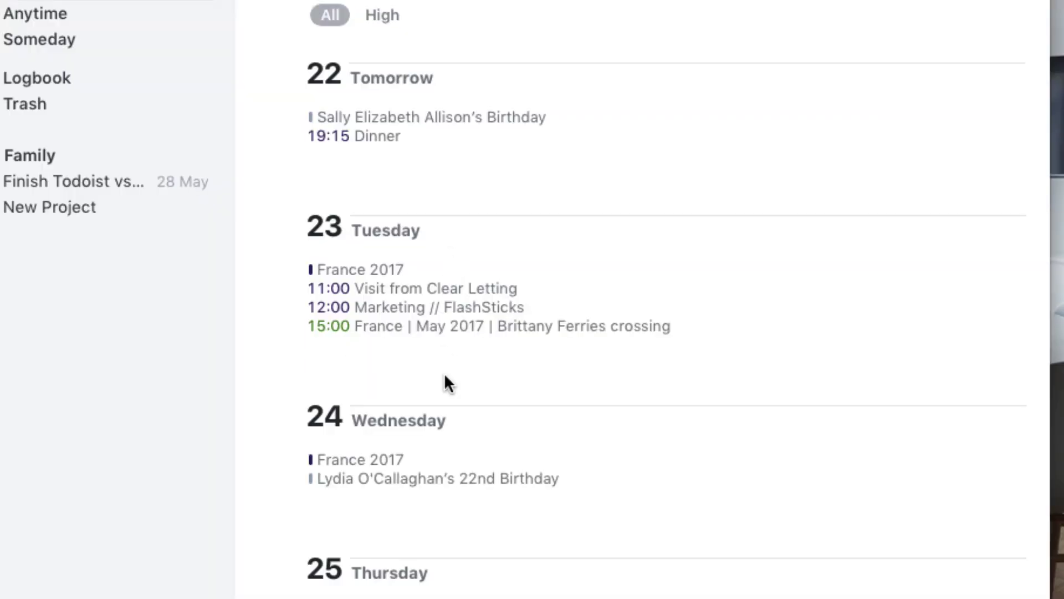
scroll(497, 349, down, 3)
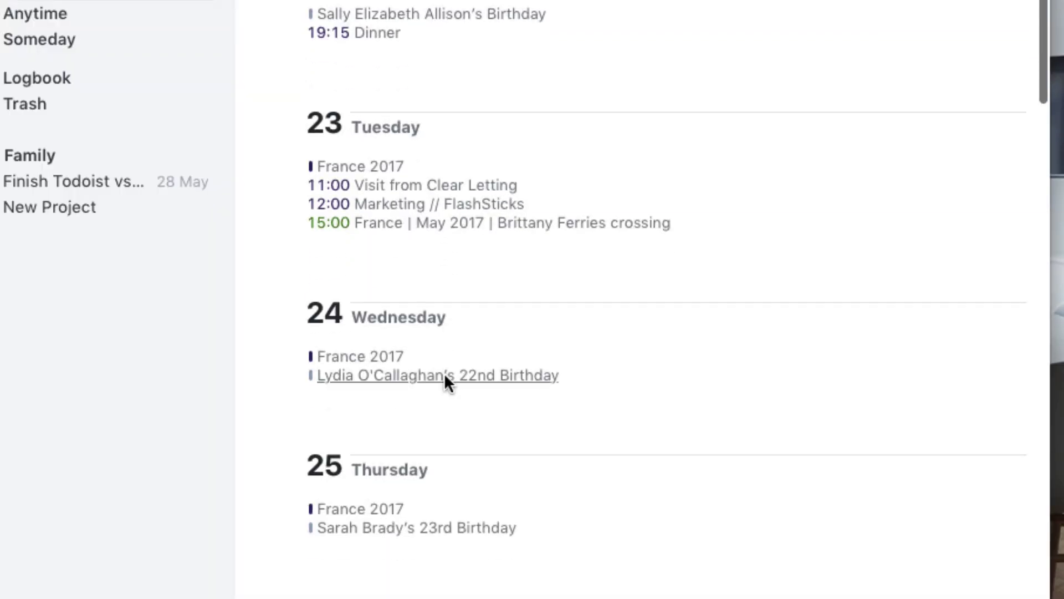
scroll(380, 386, down, 5)
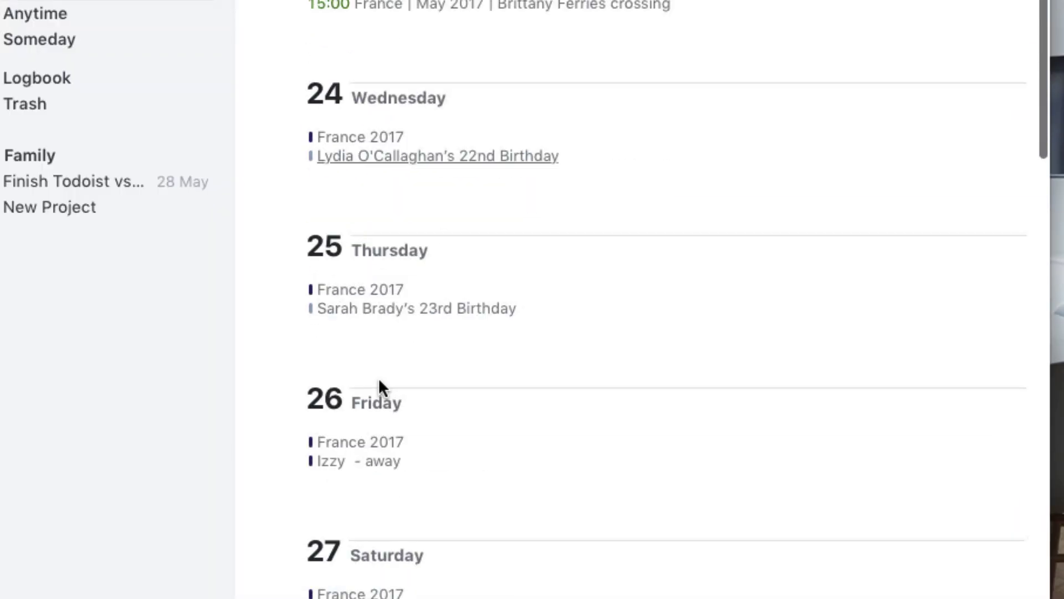
scroll(392, 81, down, 5)
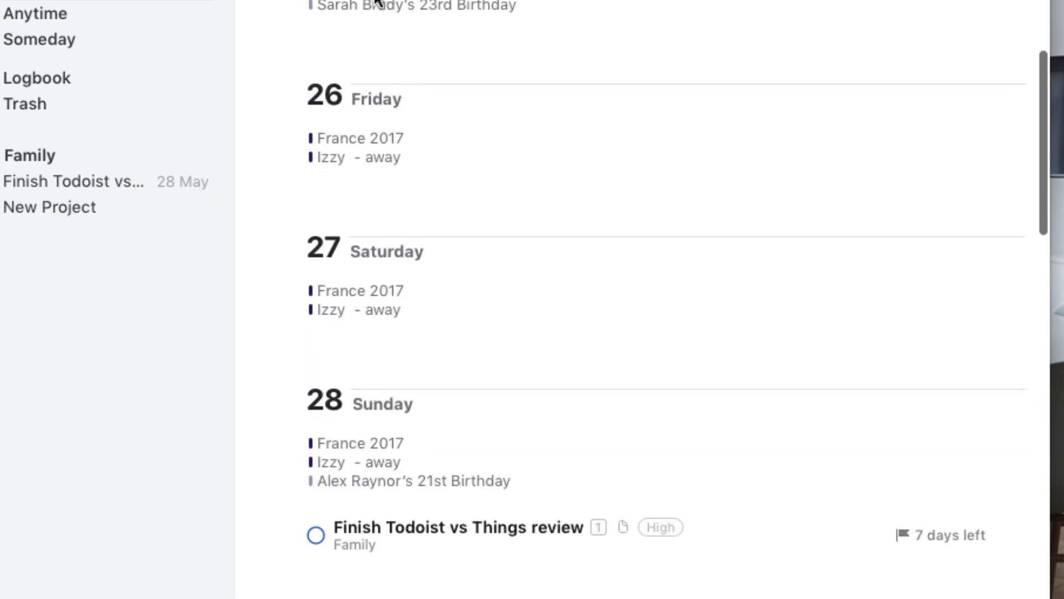
scroll(404, 472, down, 5)
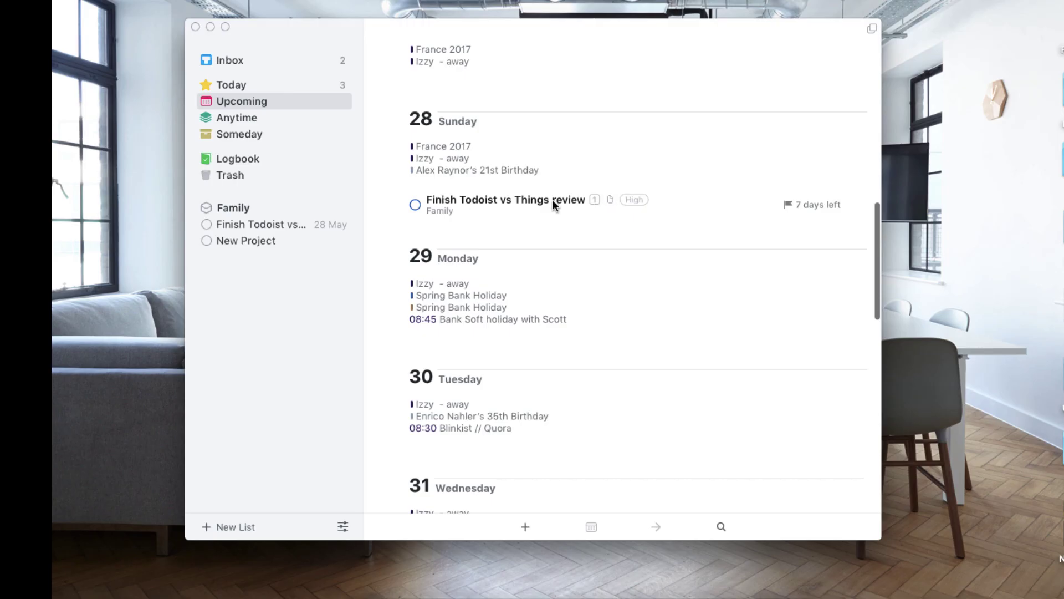
scroll(552, 198, up, 10)
scroll(529, 205, down, 20)
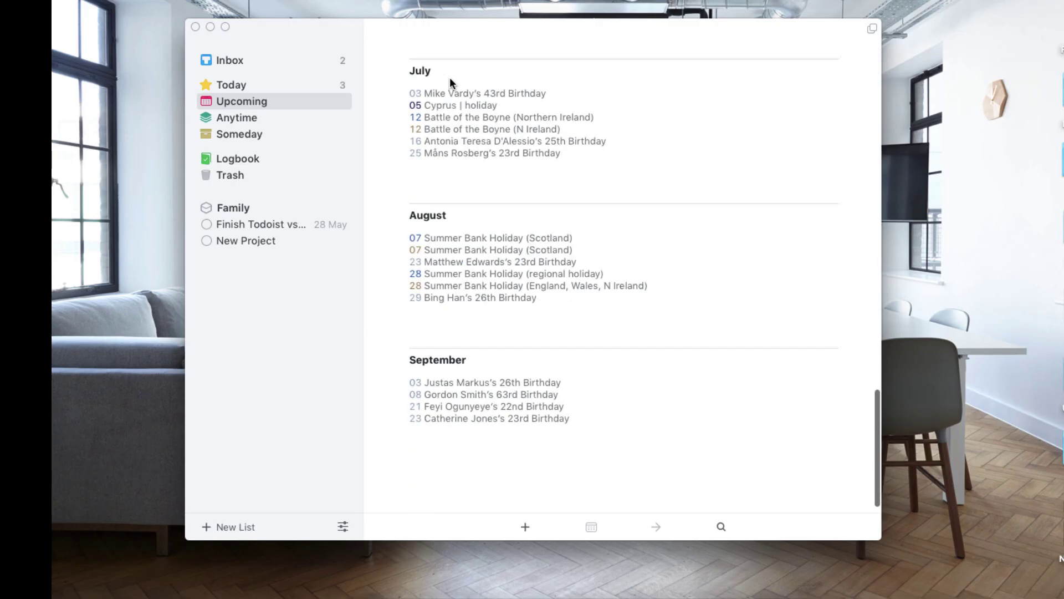
scroll(464, 202, up, 20)
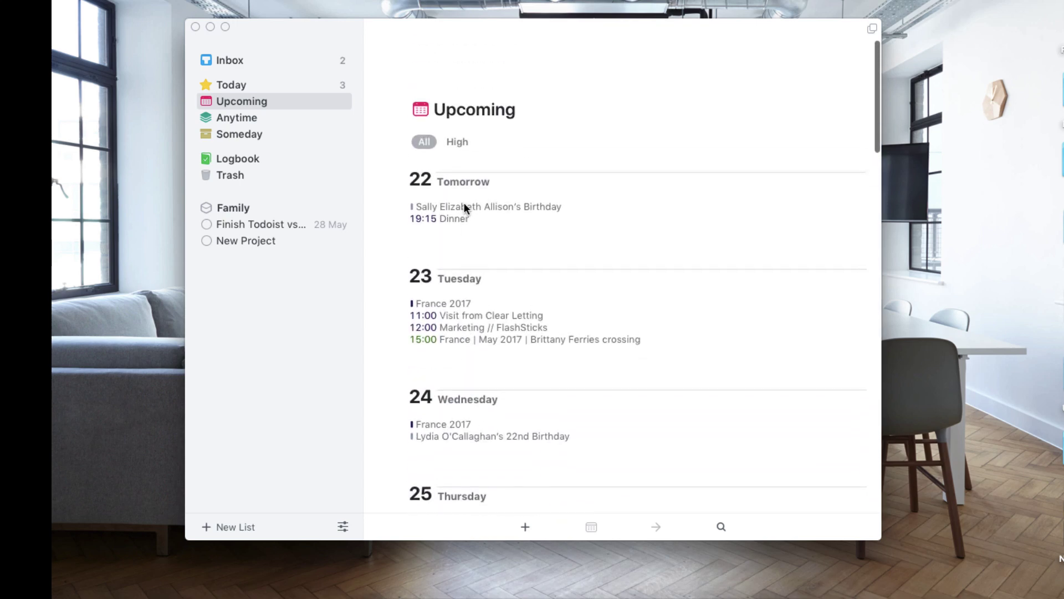
- Show the Anytime list with its grouped to-dos
click(264, 118)
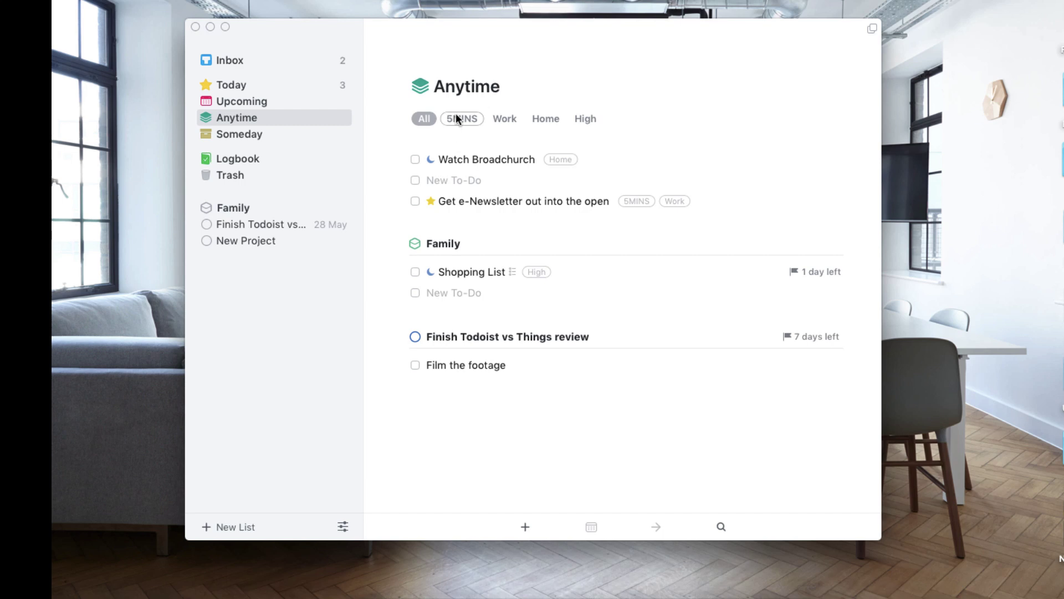
- Open Someday and review Go to to Finland's scheduling without changes
click(232, 133)
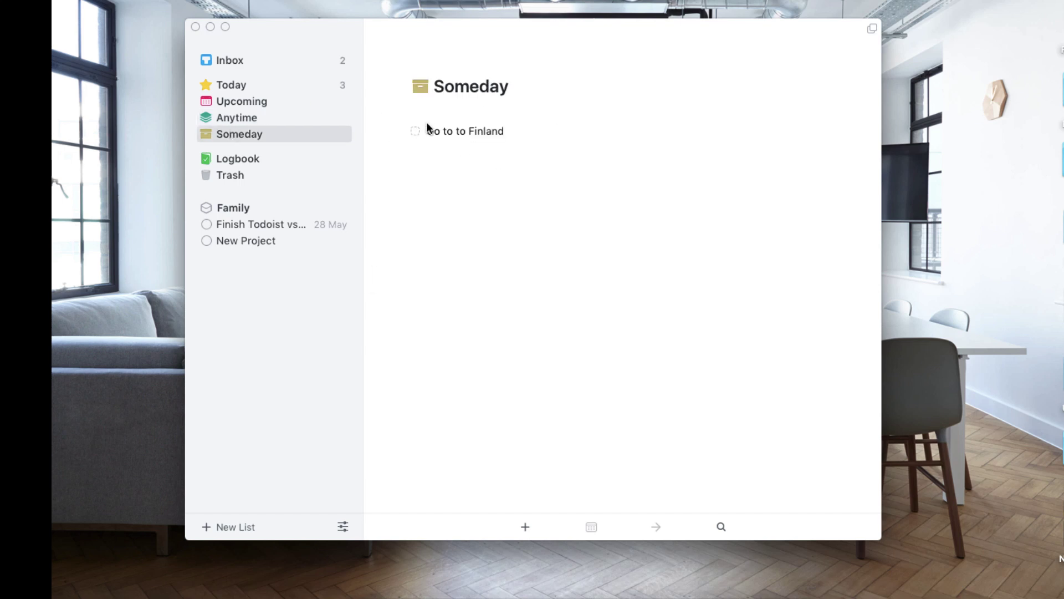
click(463, 123)
double_click(479, 129)
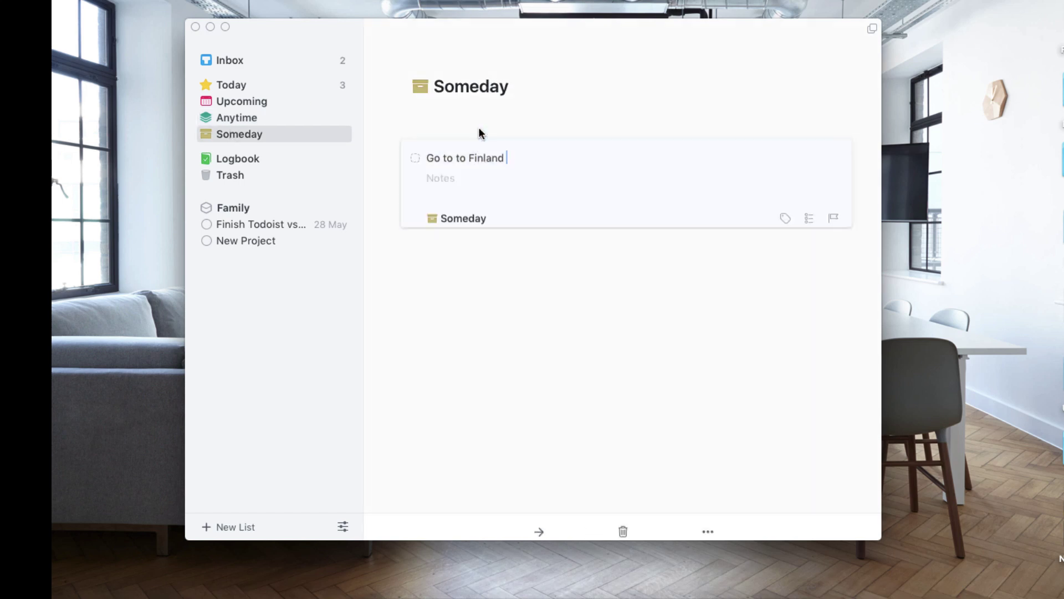
click(463, 223)
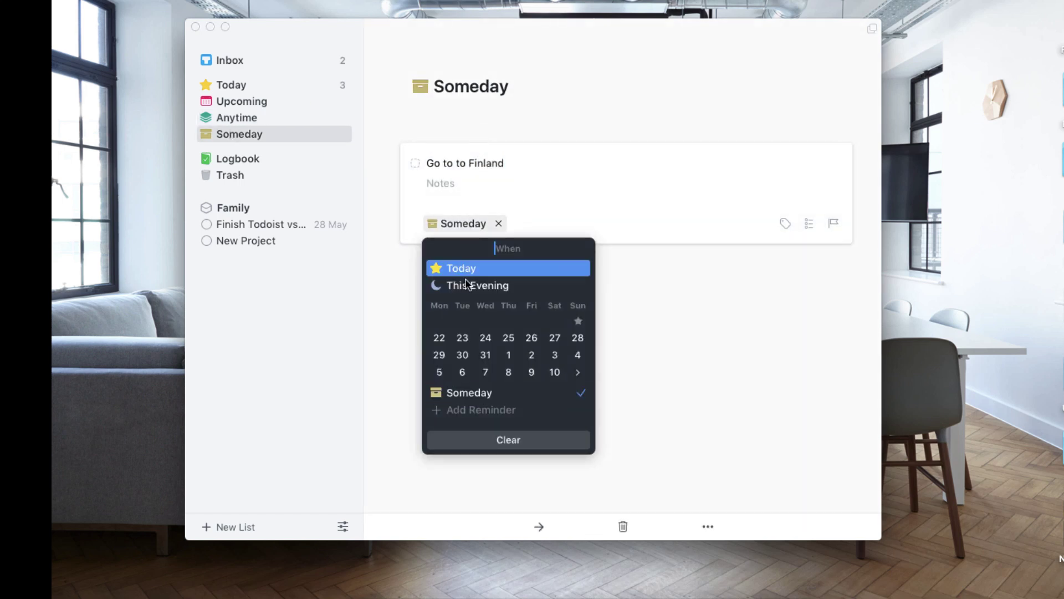
click(722, 314)
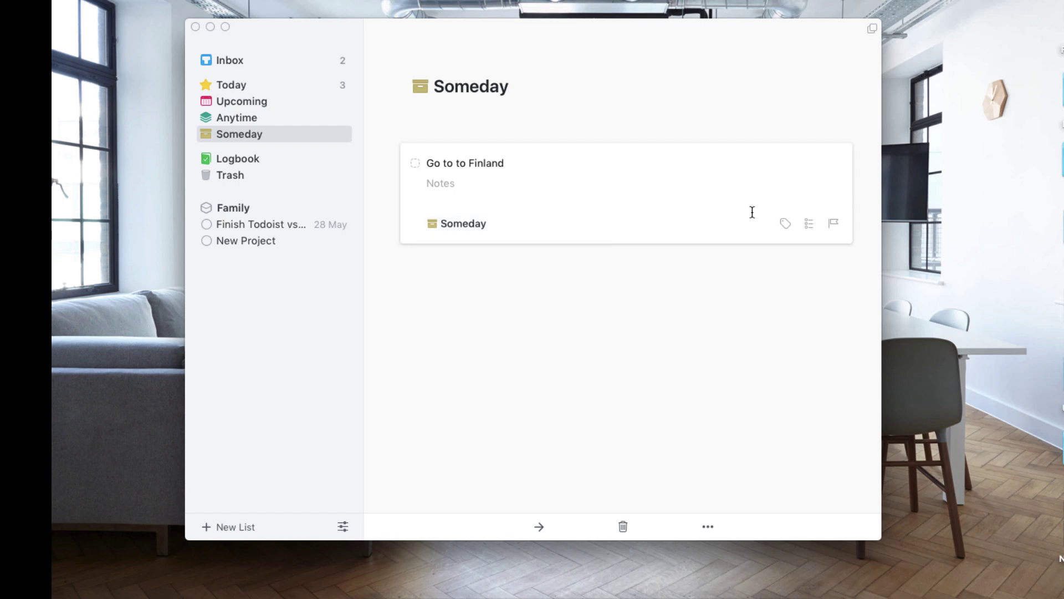
click(637, 296)
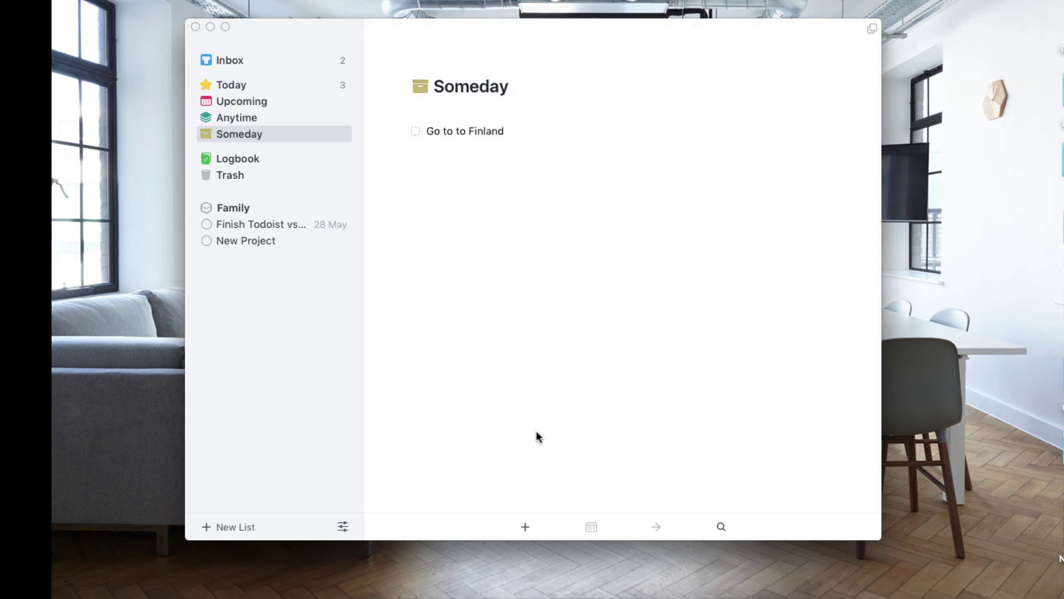
- Add Someday to-dos 'Watch the new Alien movie' and 'Go swimming with Dophins'
click(525, 525)
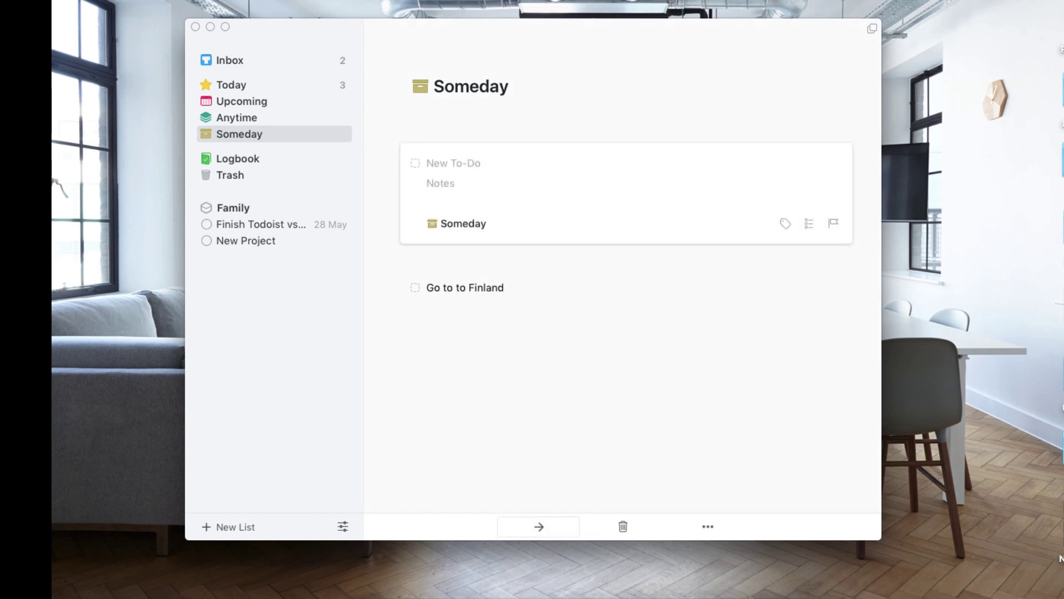
text(Watch the new Alien movie)
key(Return)
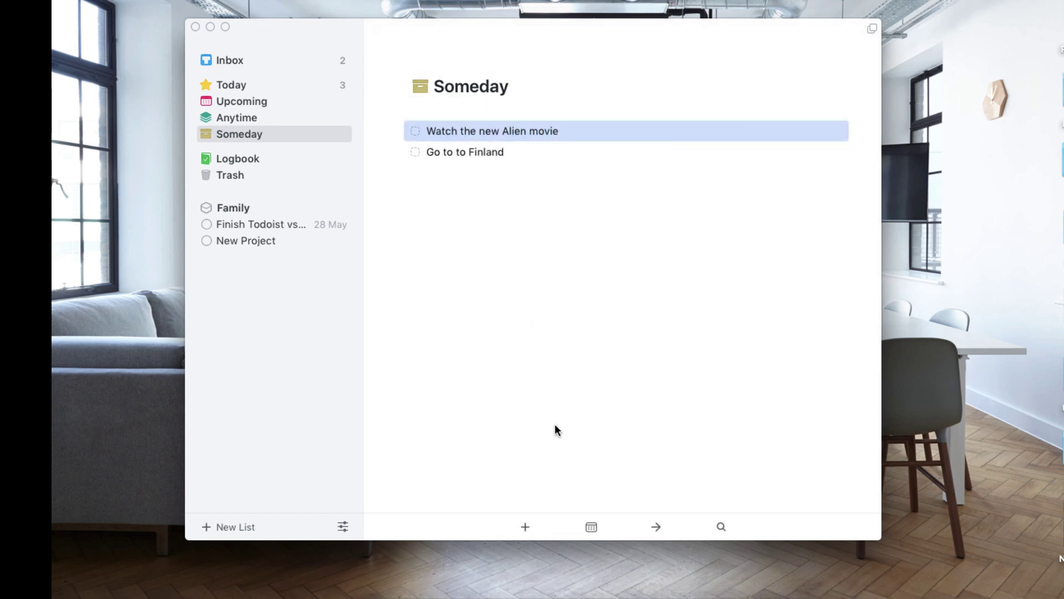
click(527, 525)
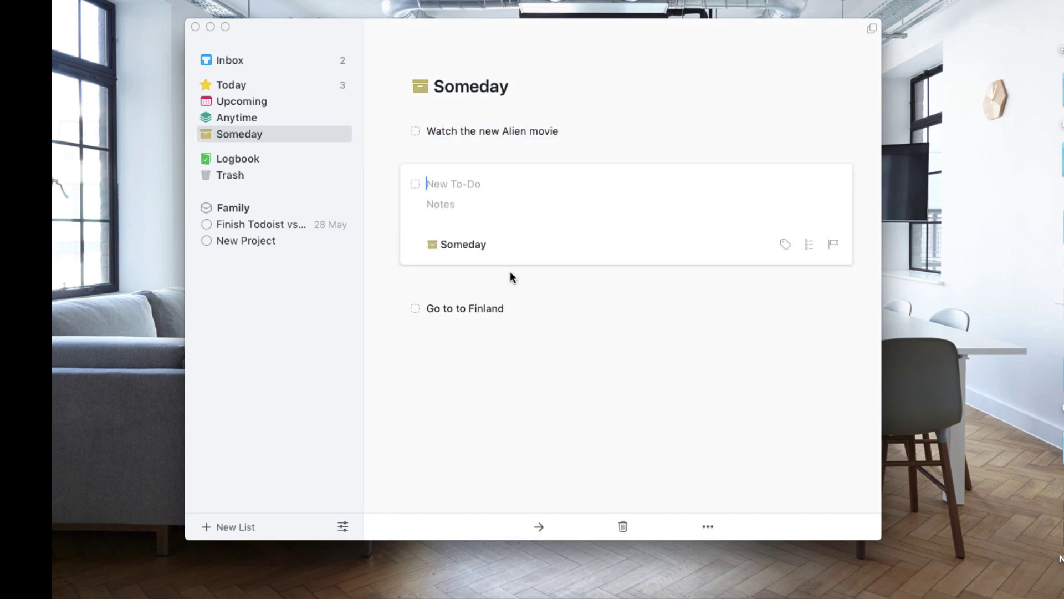
text(Go swimming with )
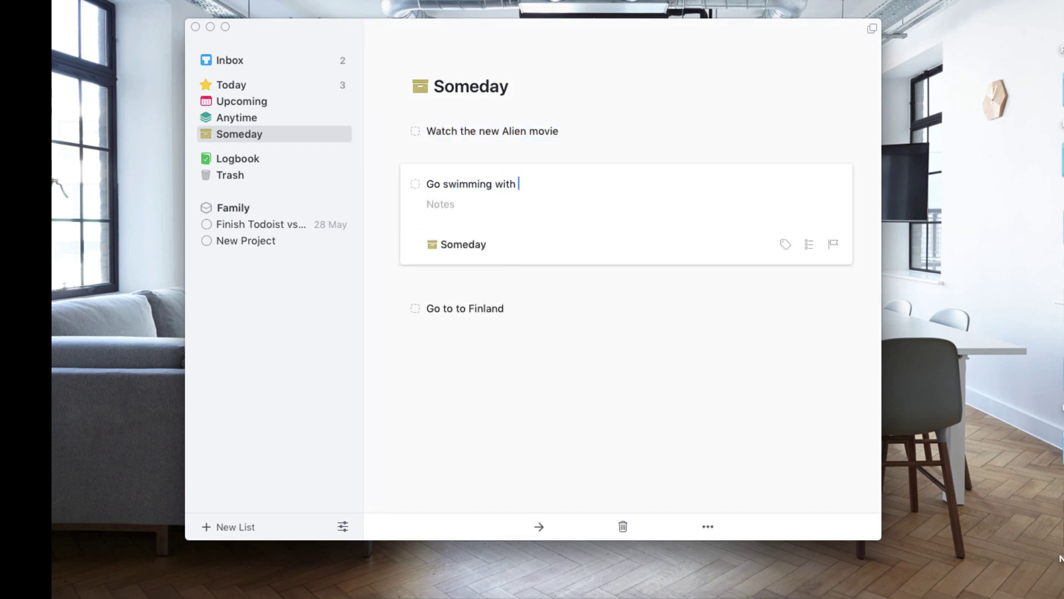
text(Dophins)
click(564, 383)
- Correct the title to 'Go swimming with Dolphins' and undo an accidental Alien movie completion
double_click(538, 155)
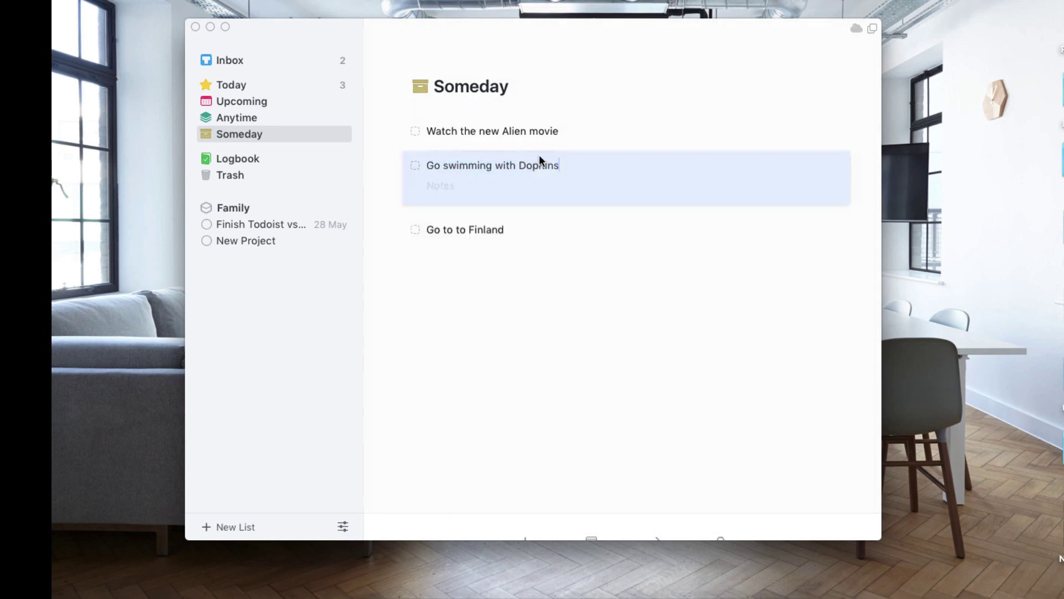
click(534, 184)
text(l)
key(Escape)
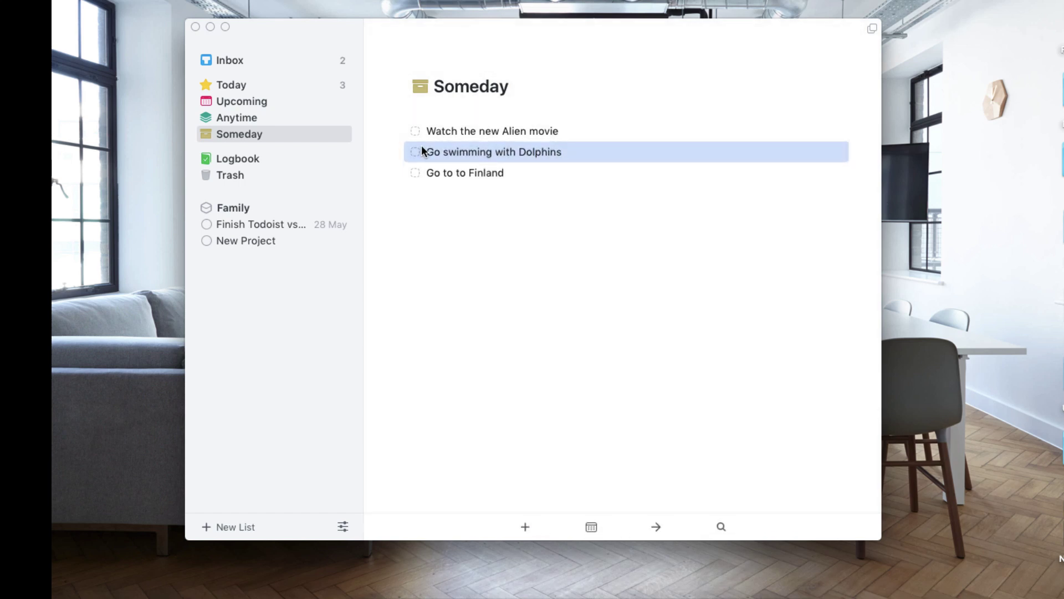
click(415, 131)
click(413, 130)
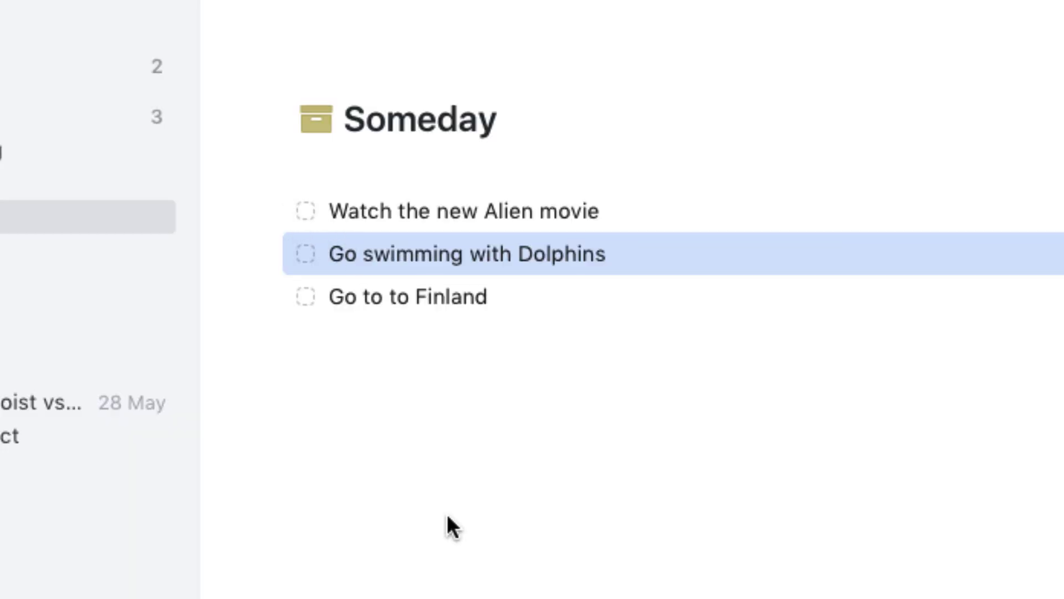
click(446, 516)
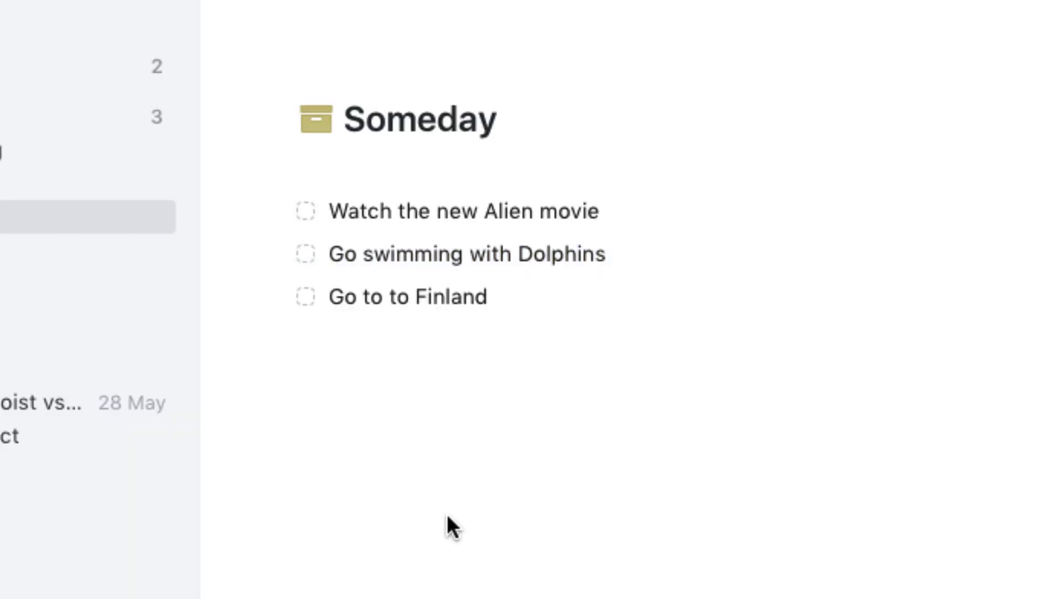
- Browse the Logbook, trying Work, Home and High filters, and briefly open it in a new window
click(275, 160)
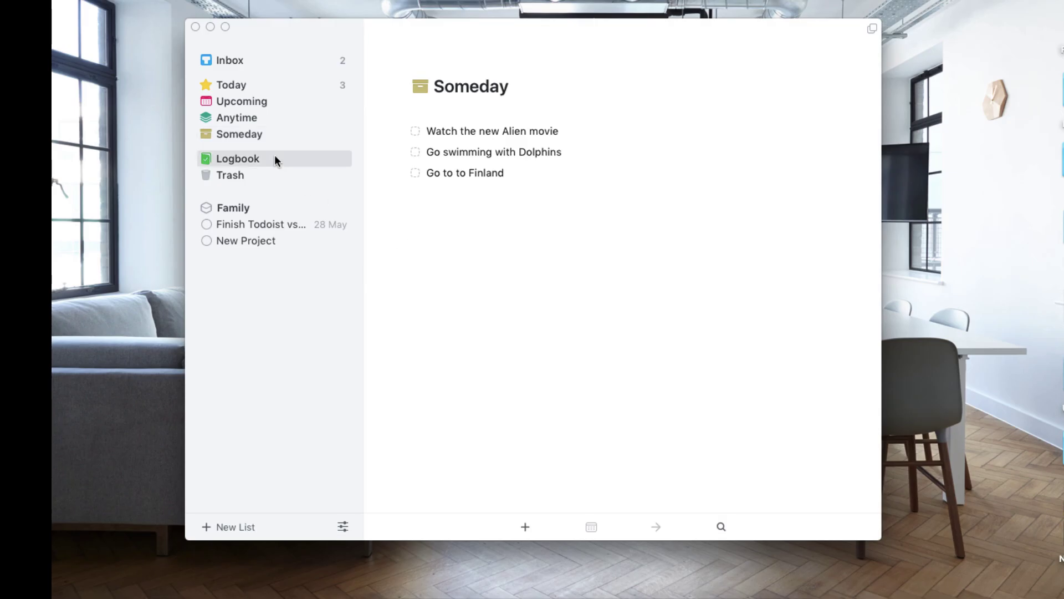
scroll(497, 265, down, 5)
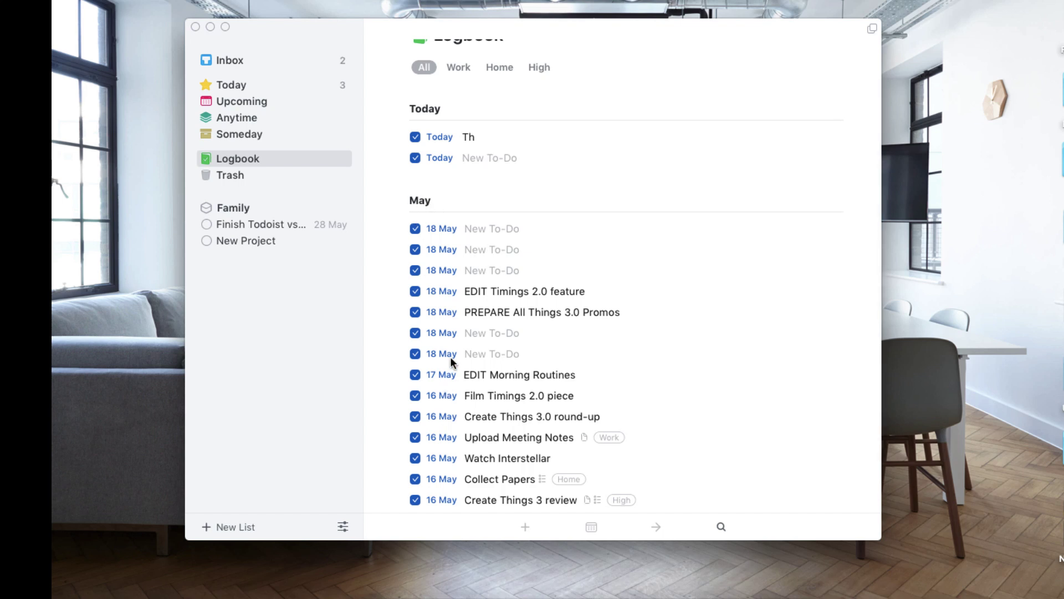
scroll(450, 357, up, 3)
click(457, 119)
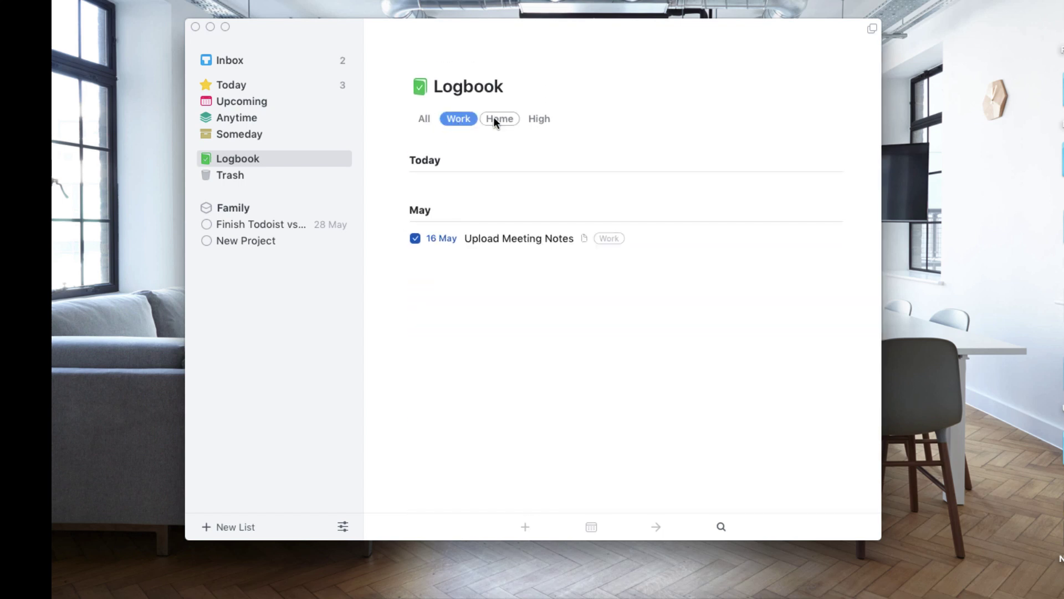
click(499, 119)
click(540, 117)
click(424, 119)
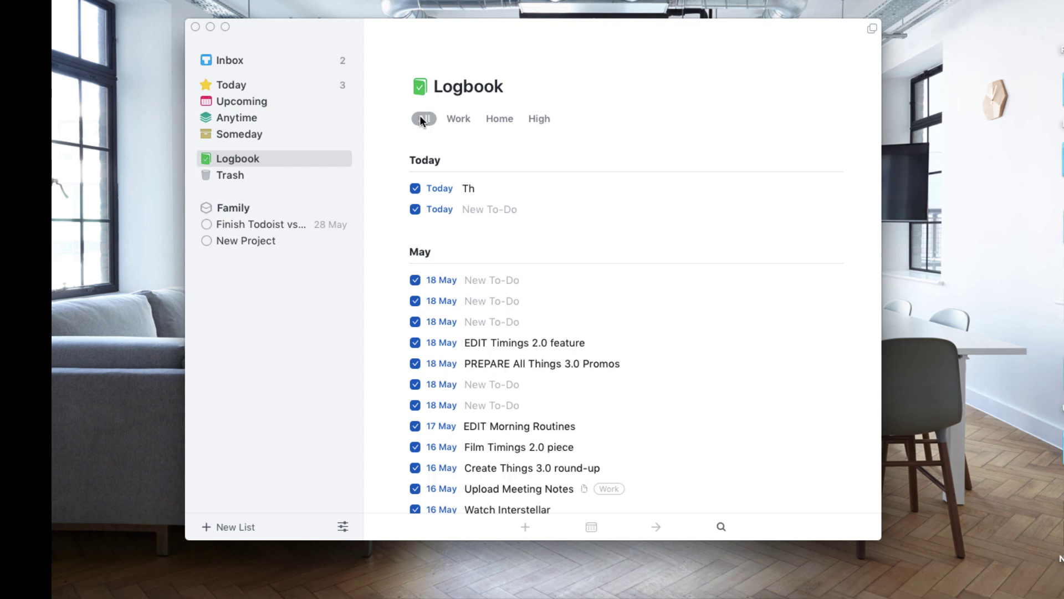
click(872, 29)
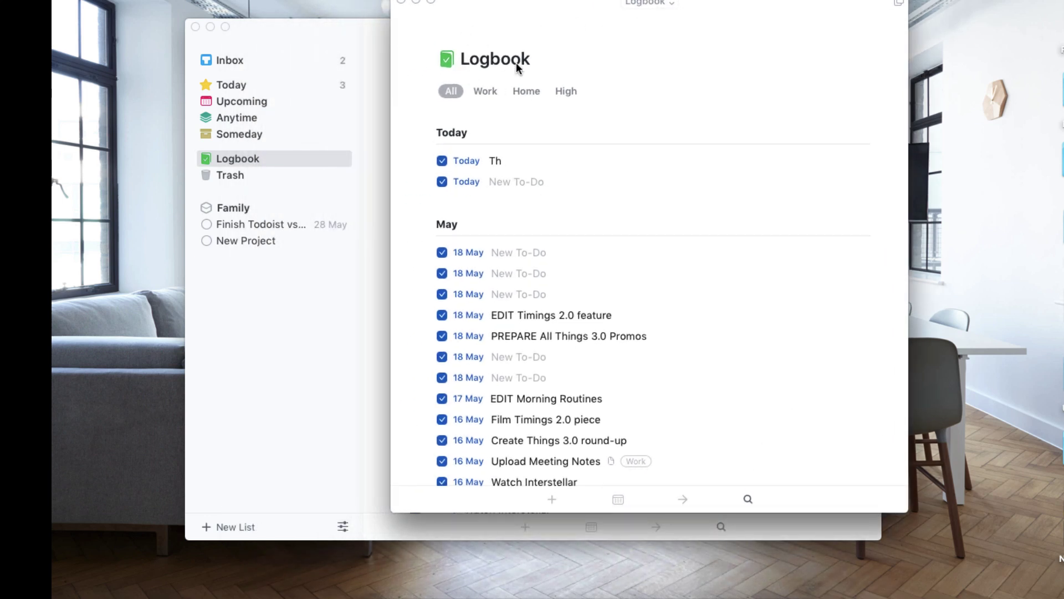
click(401, 1)
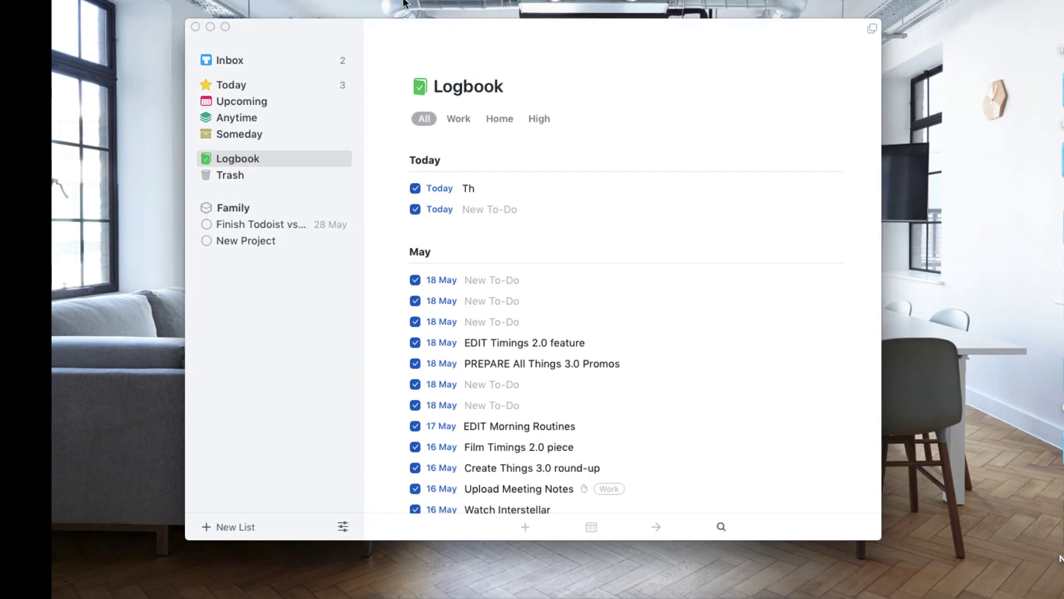
- Permanently empty the Trash, deleting its five items
click(250, 179)
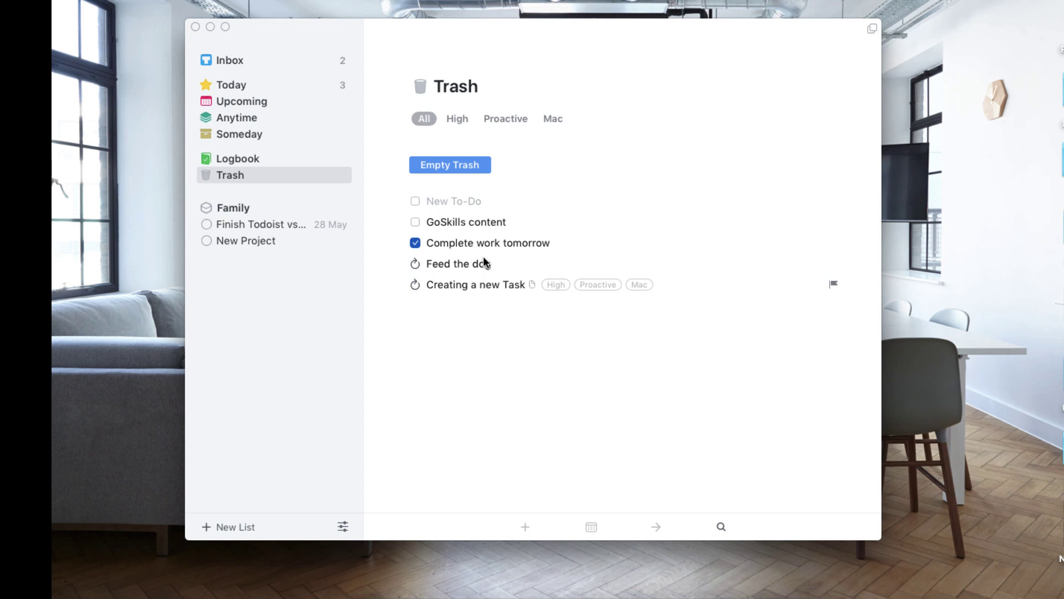
click(455, 164)
click(632, 138)
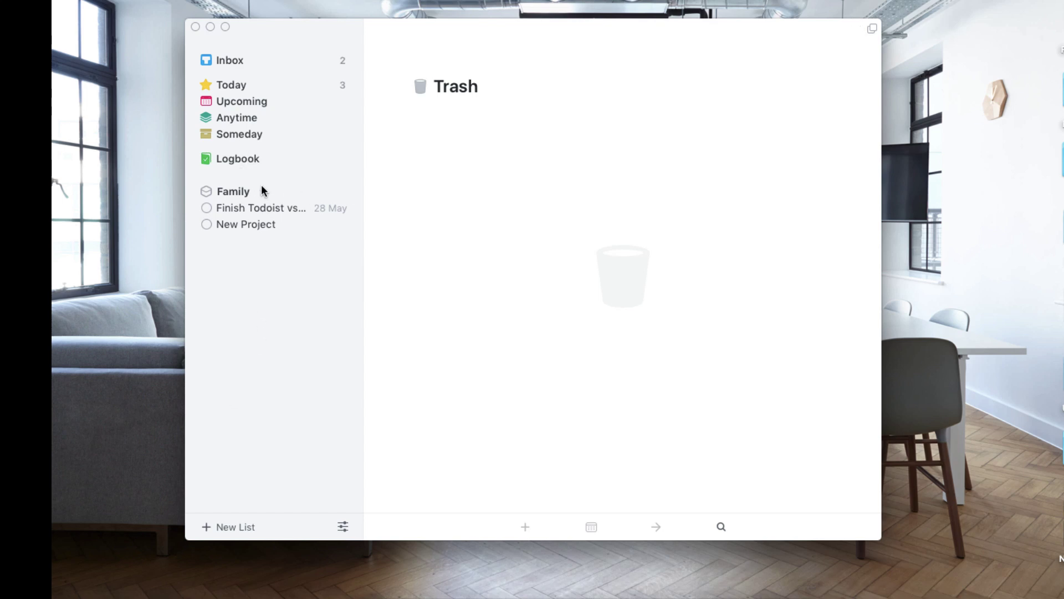
- Bring up the new project/area choices and dismiss them, twice
click(230, 525)
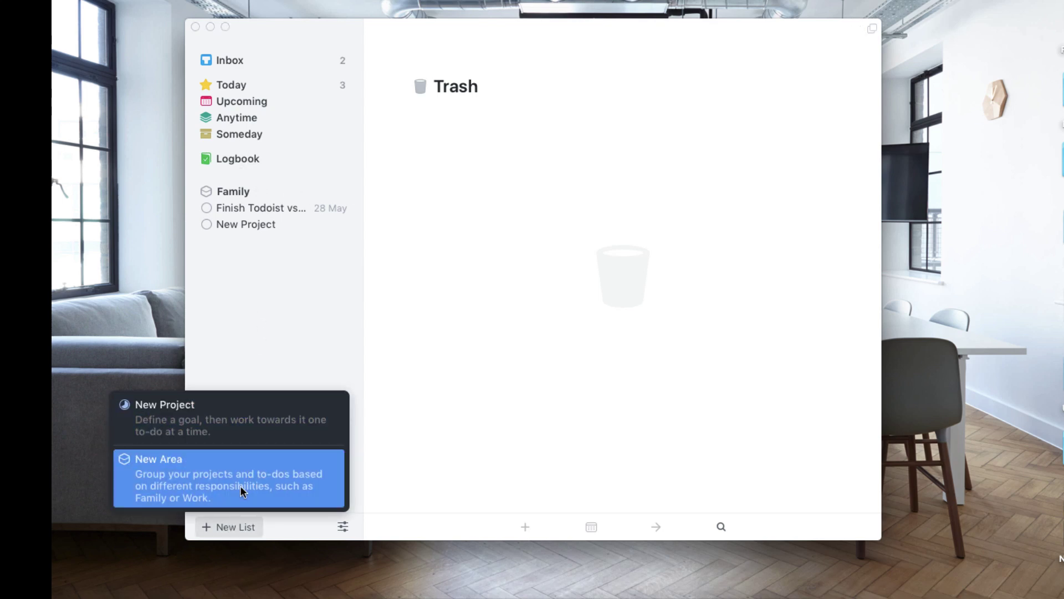
click(284, 273)
click(225, 522)
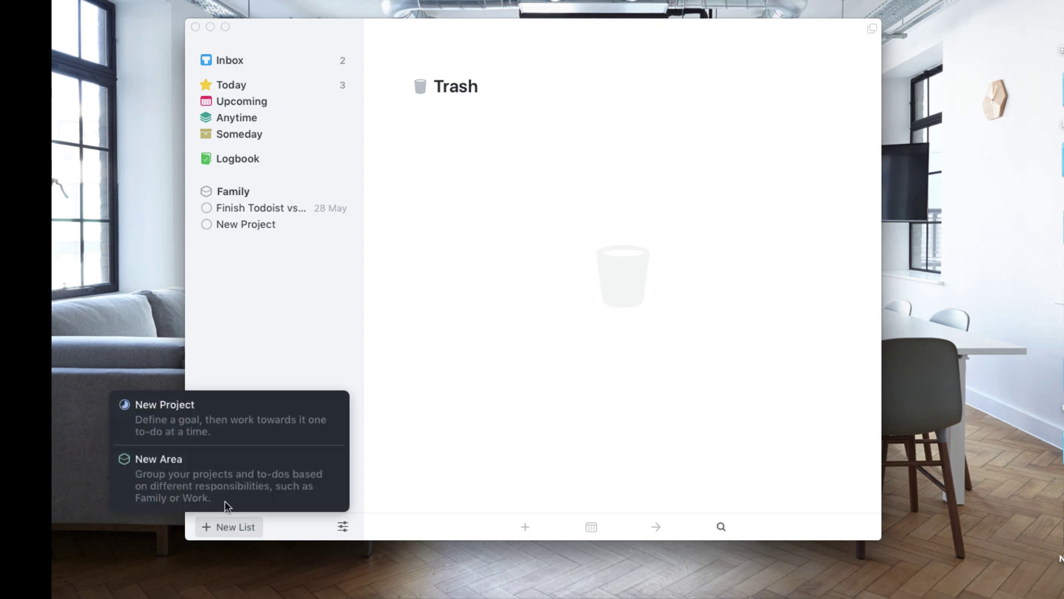
click(277, 300)
- In the Family area, title the untitled project 'Buy a House'
click(238, 190)
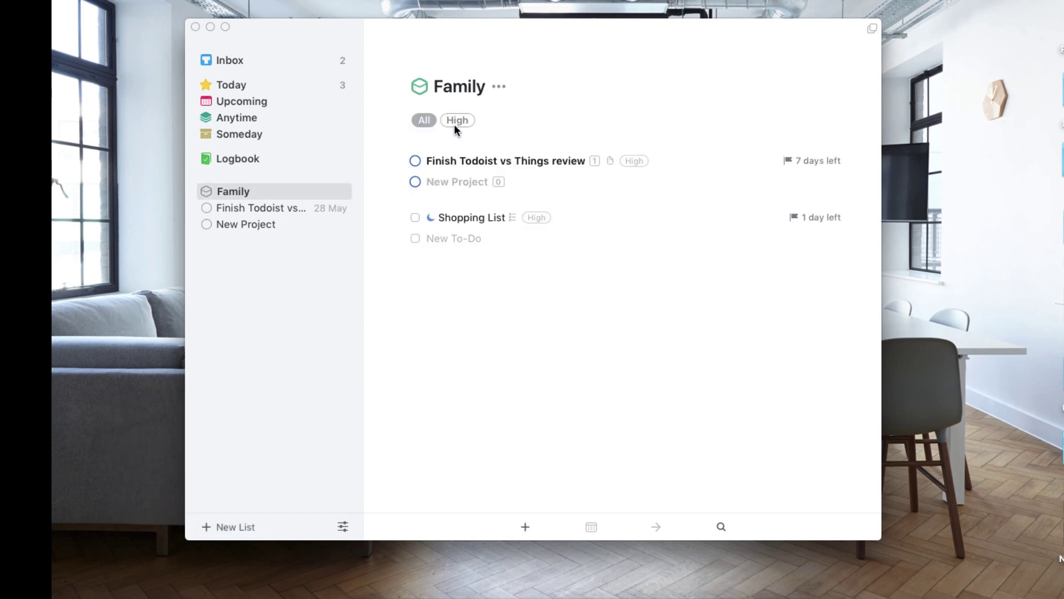
click(441, 178)
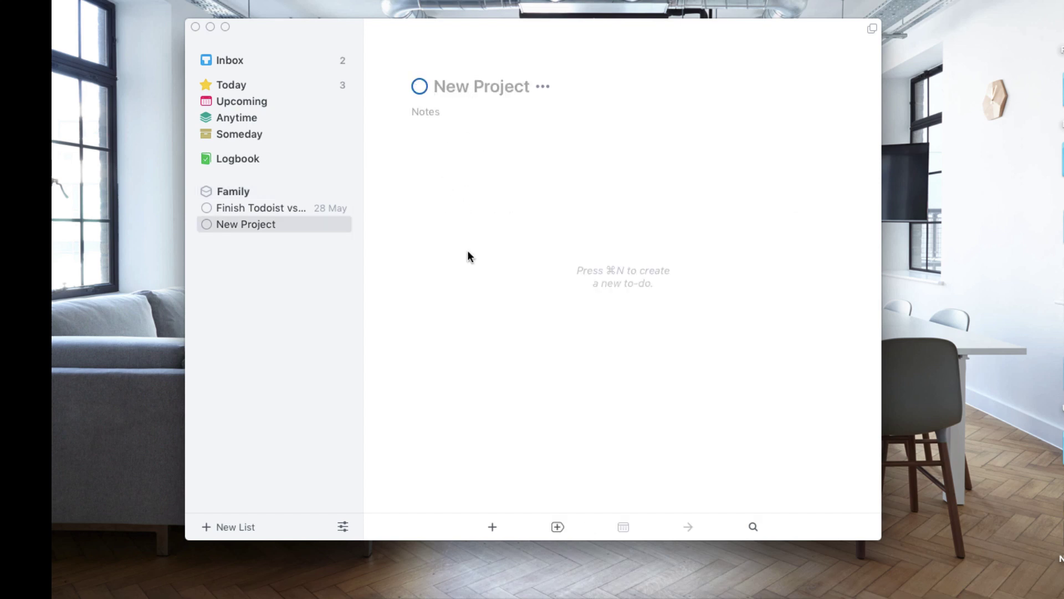
text(C)
key(BackSpace)
text(u)
key(BackSpace)
text(Buy a House)
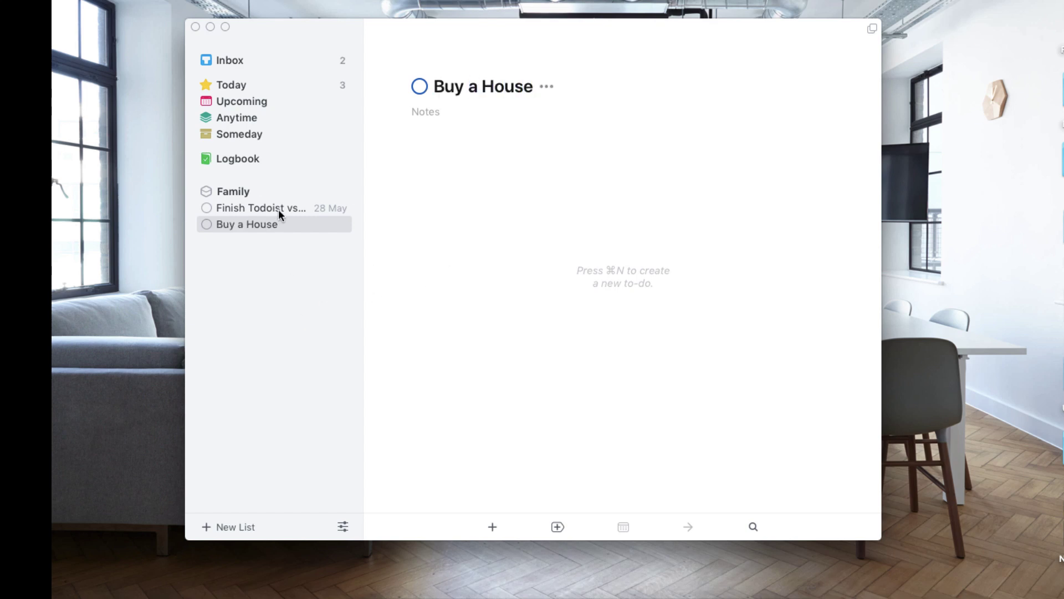
- Complete the Finish Todoist vs Things review project, canceling its leftover to-do
click(268, 211)
double_click(584, 88)
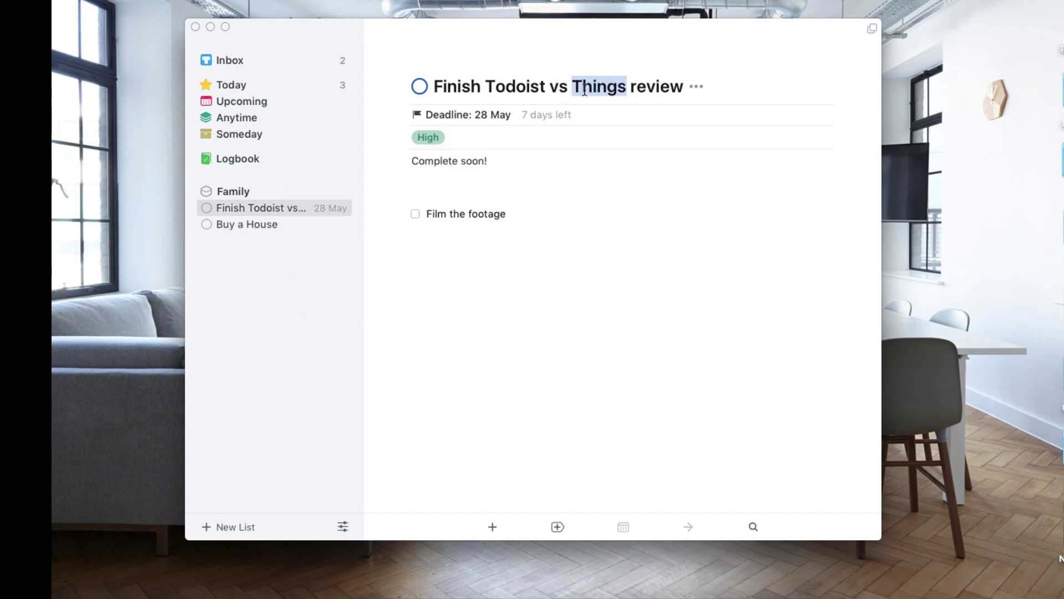
click(420, 86)
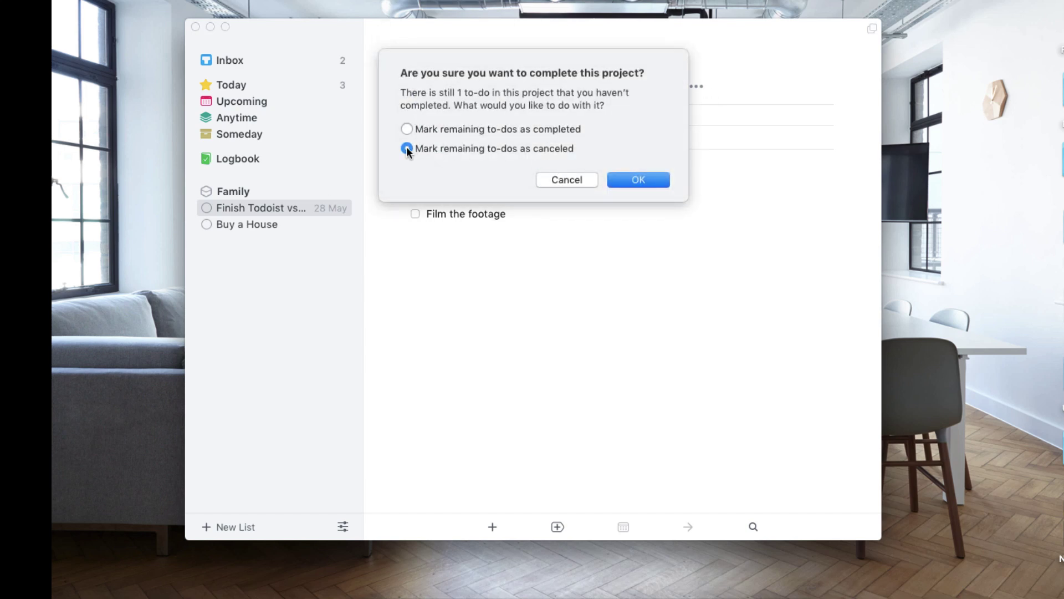
click(407, 129)
click(637, 180)
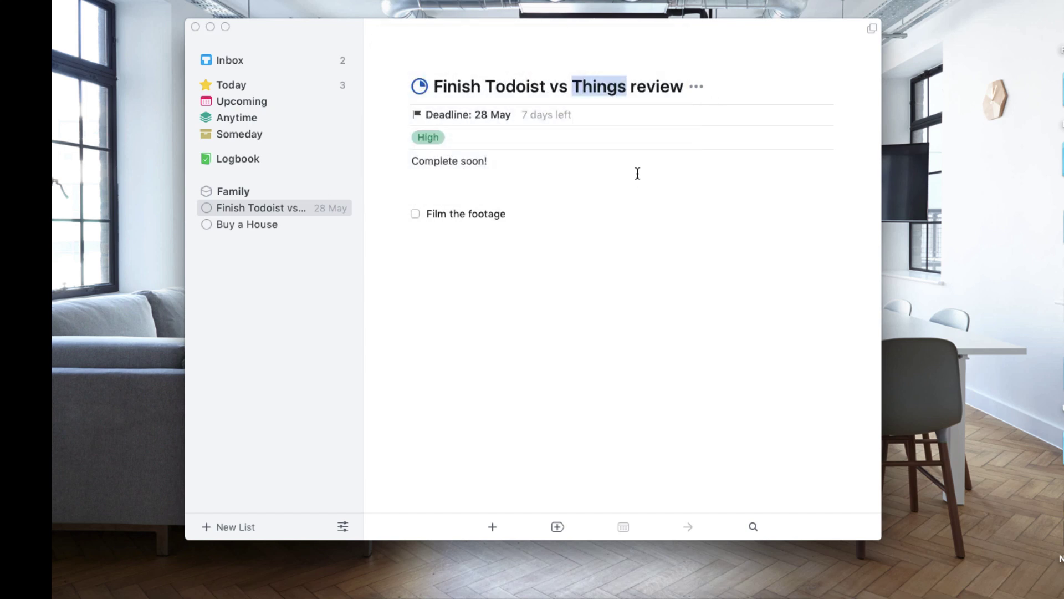
right_click(277, 219)
key(Escape)
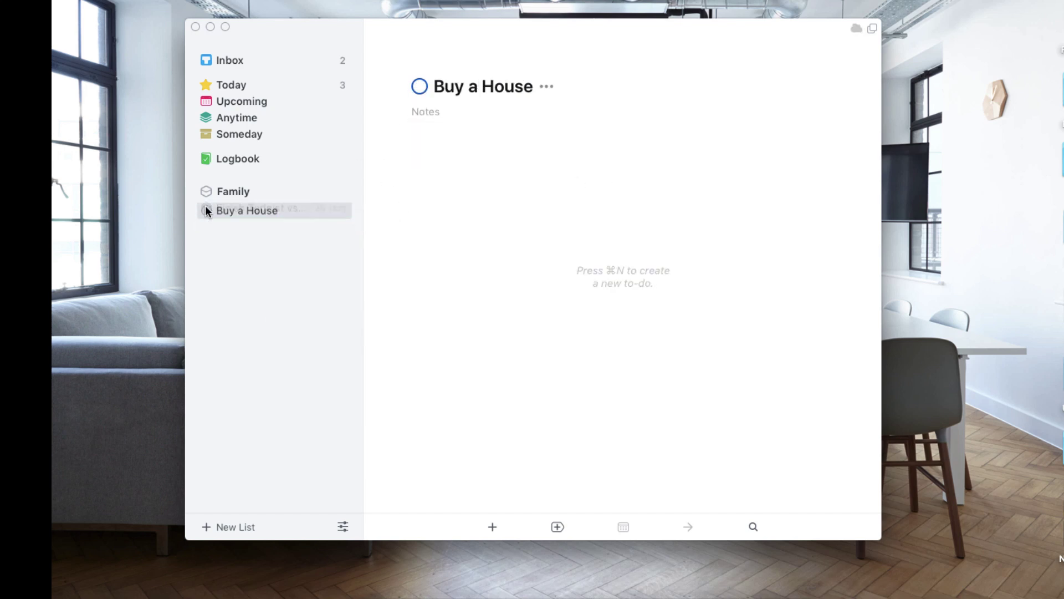
- Create a new project titled 'Buy a Dog'
click(223, 531)
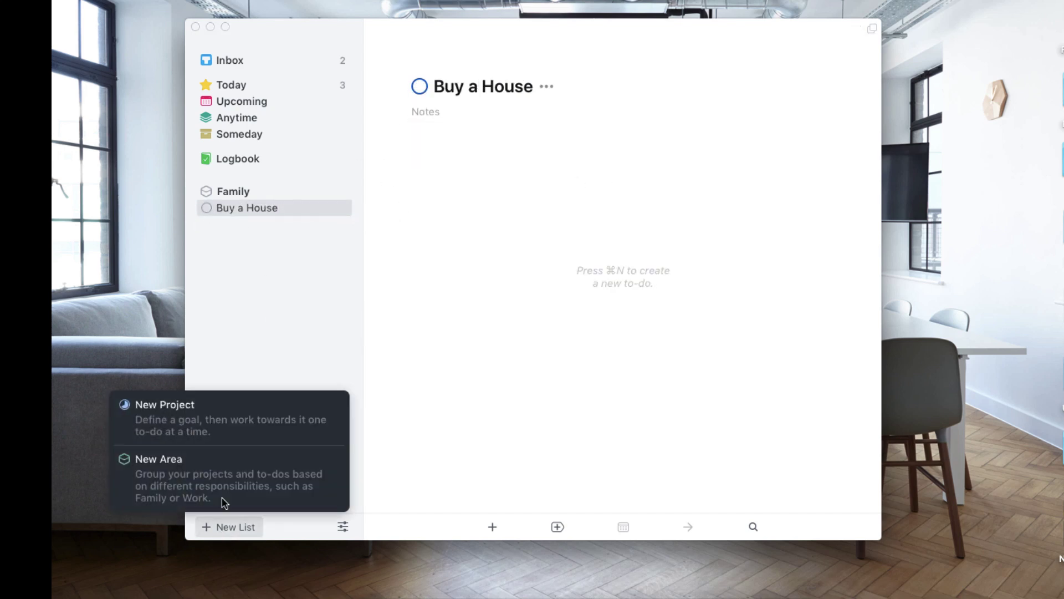
click(242, 422)
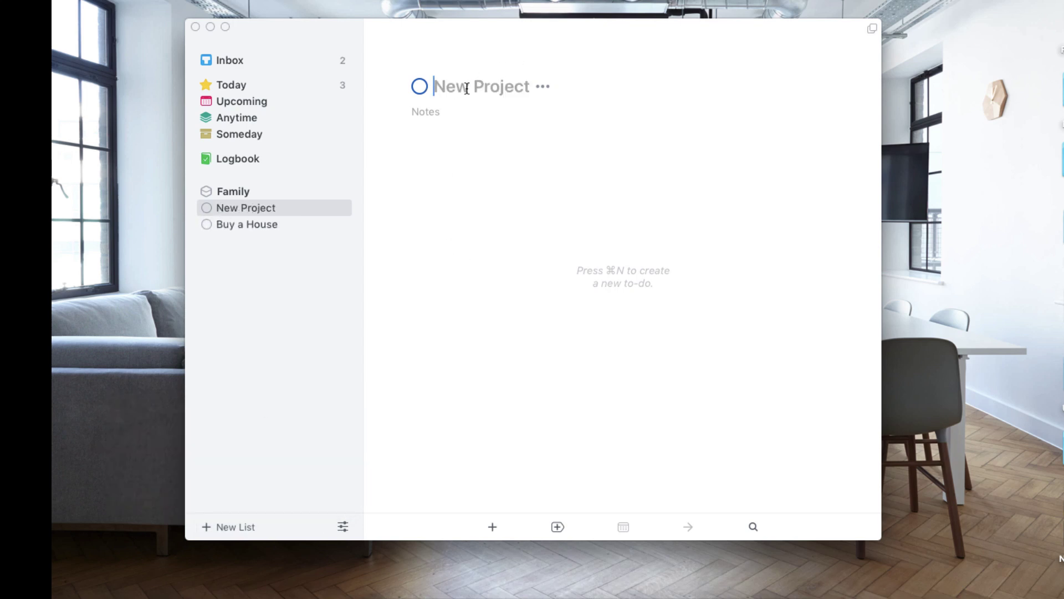
text(Buy a Dog)
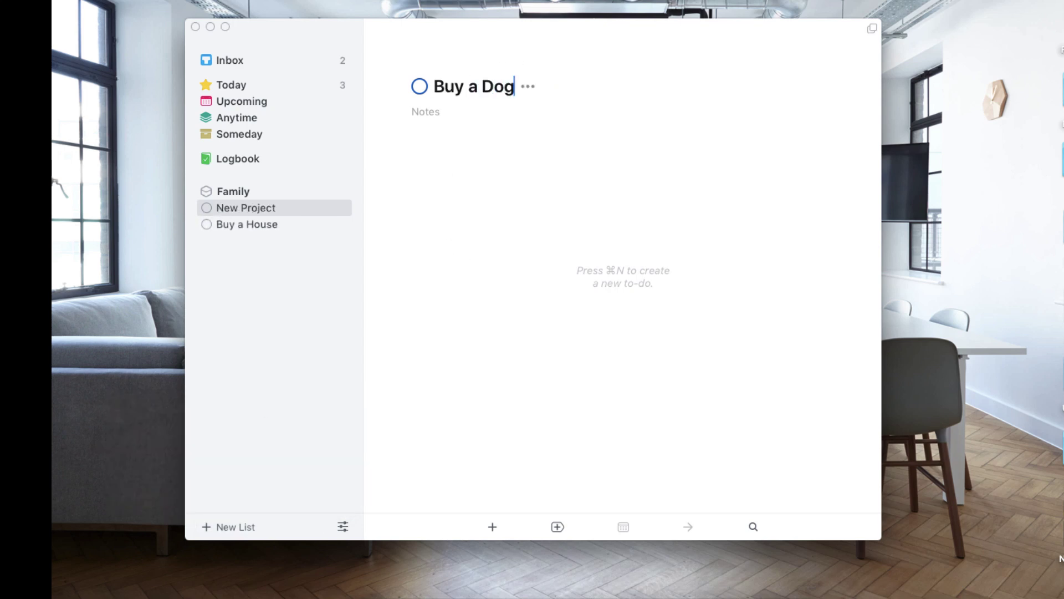
- In the Family area, move Buy a Dog below Buy a House
click(279, 191)
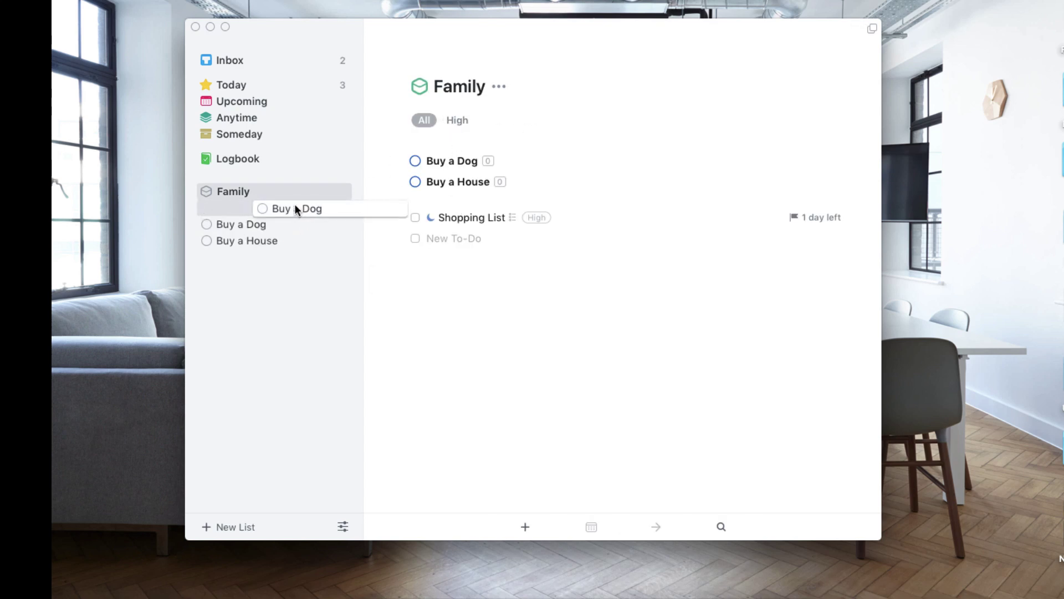
drag(294, 204, 246, 272)
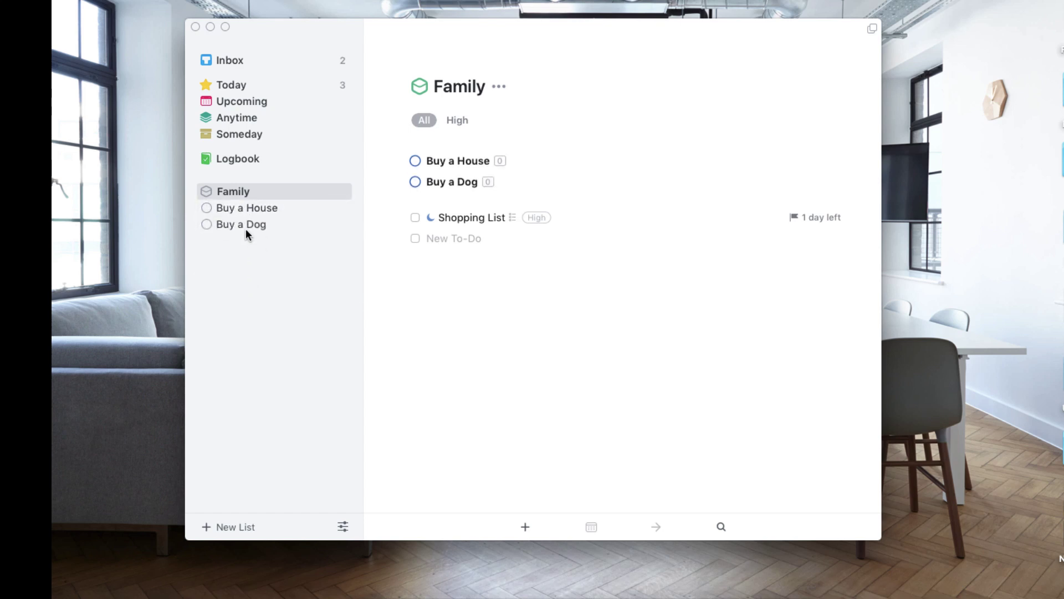
drag(244, 191, 241, 265)
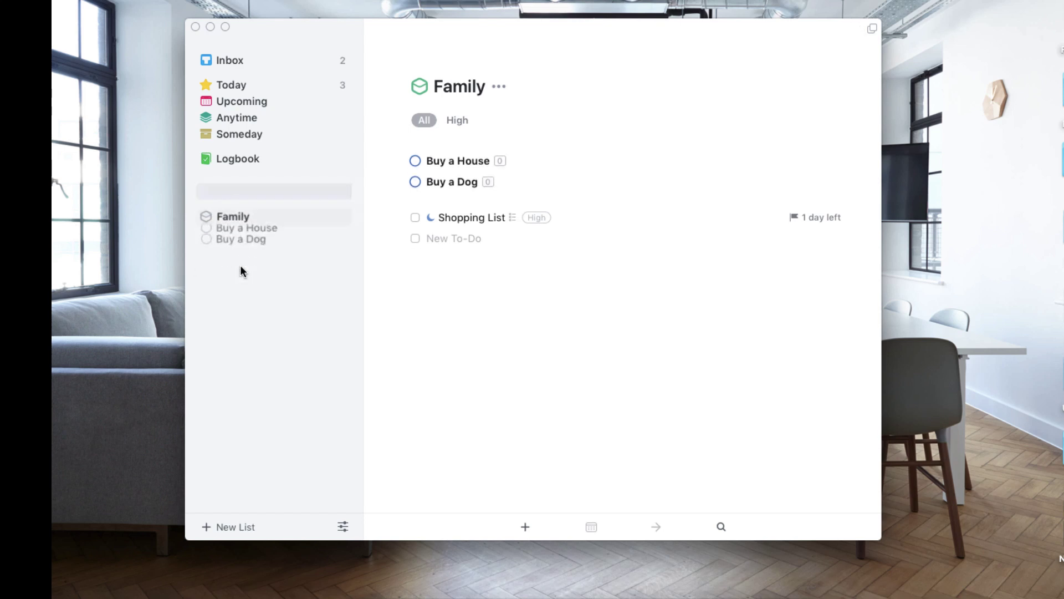
- Create a new area named 'Work'
click(232, 528)
click(237, 453)
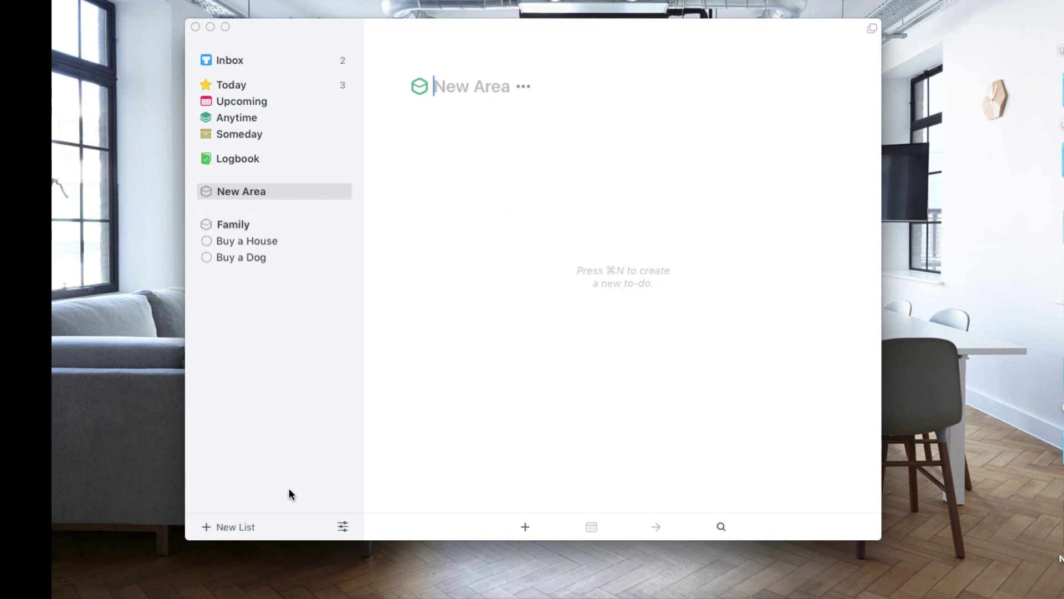
text(Work)
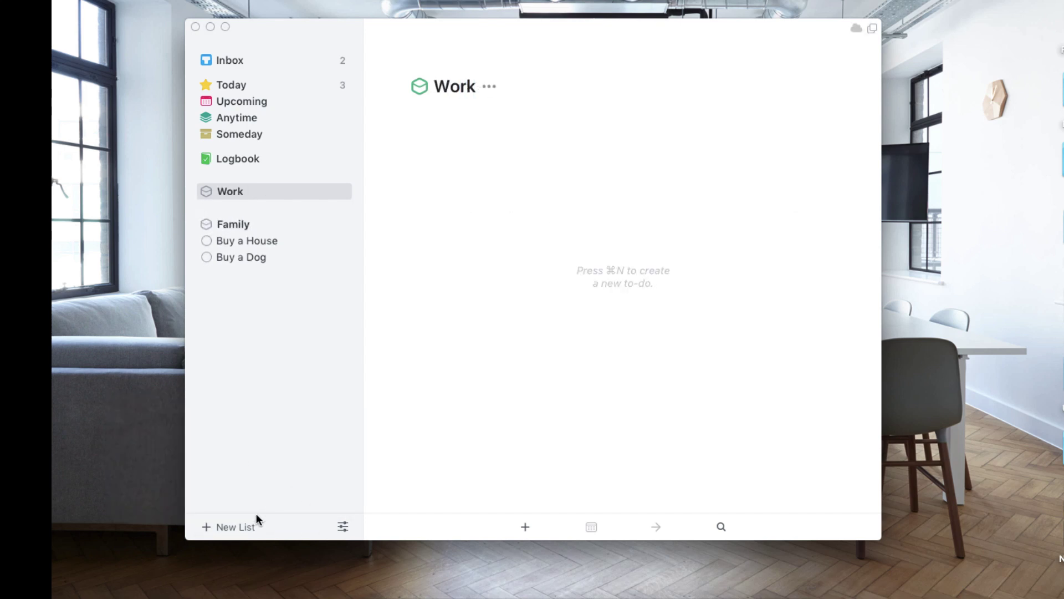
- Add a 'YouTube' project under Work, then view the Family area
click(247, 526)
click(242, 424)
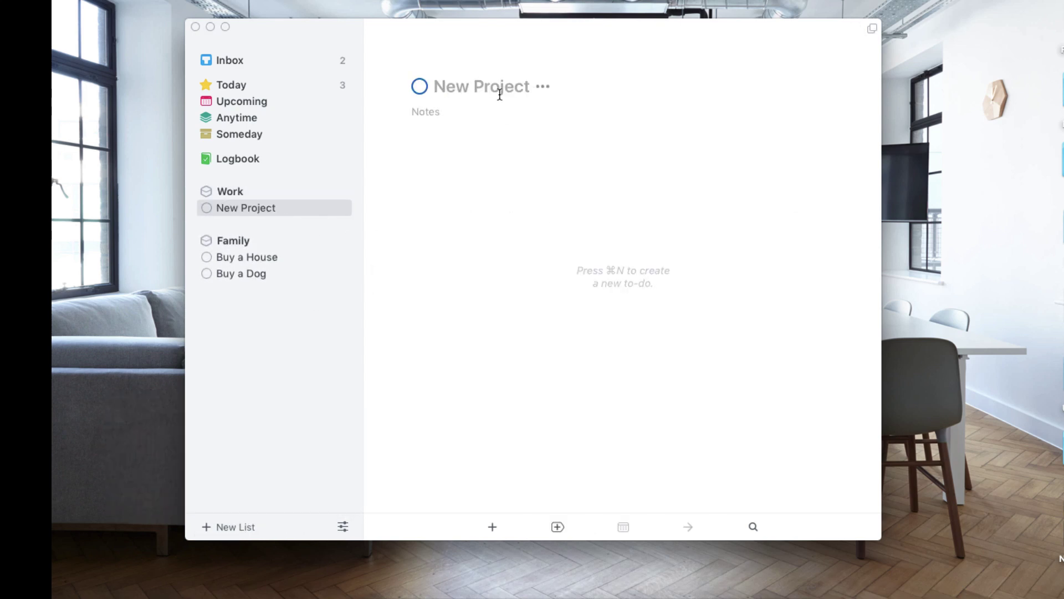
text(YouTube)
key(Return)
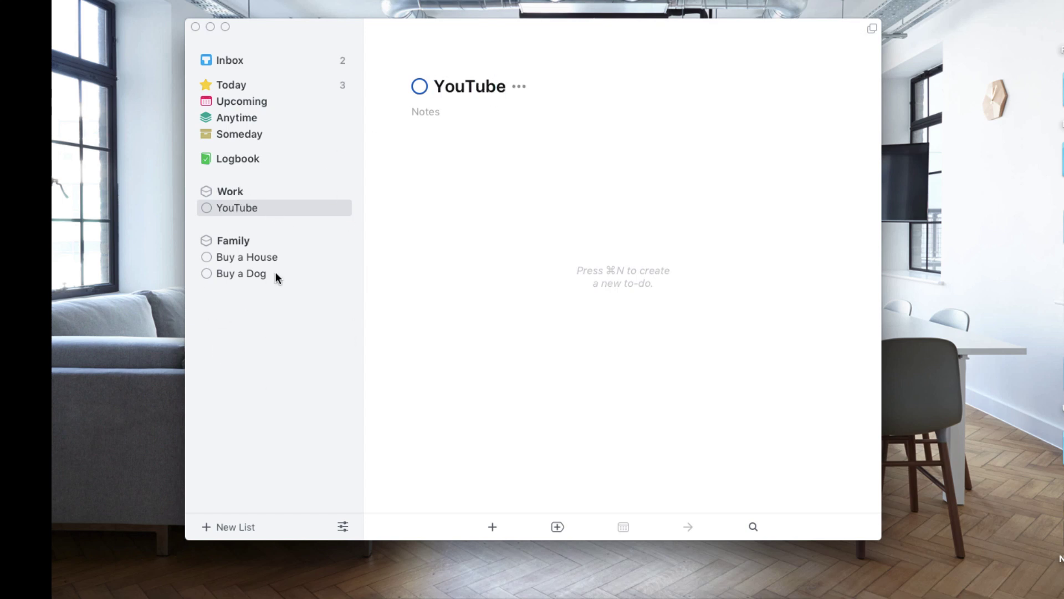
click(255, 256)
click(251, 242)
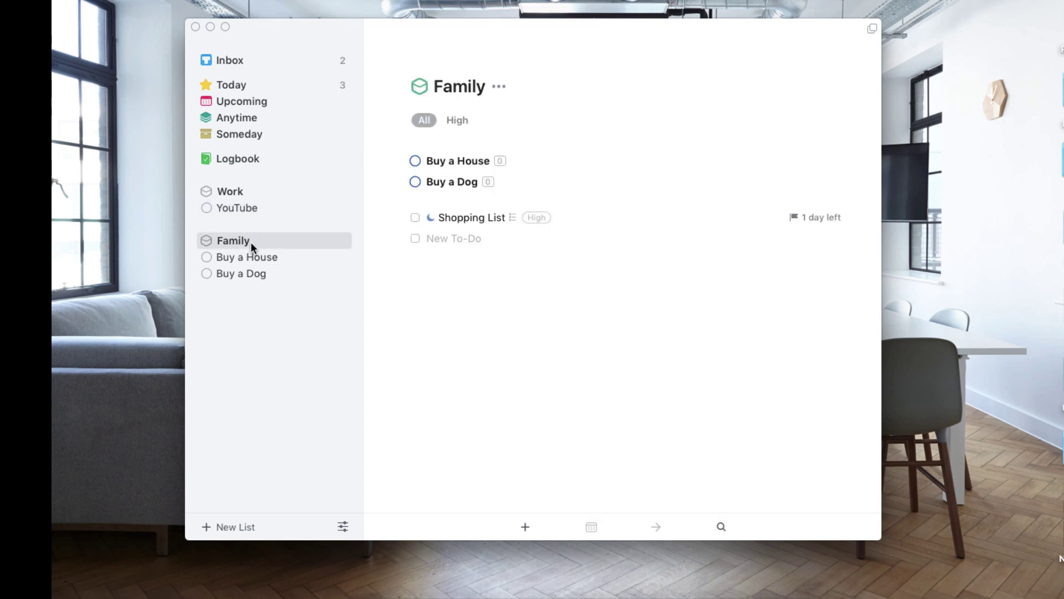
- Check the Family area's actions, then open the Shopping List to-do's details
click(499, 87)
key(Escape)
click(573, 217)
double_click(573, 217)
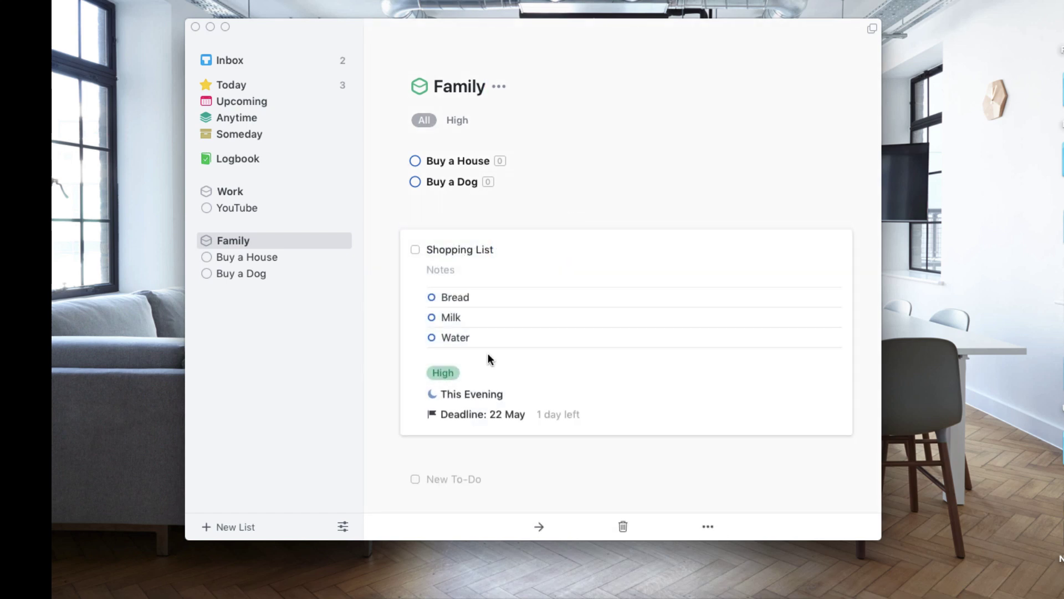
- Move Watch Broadchurch from Today into the Family area and go to Family
click(244, 84)
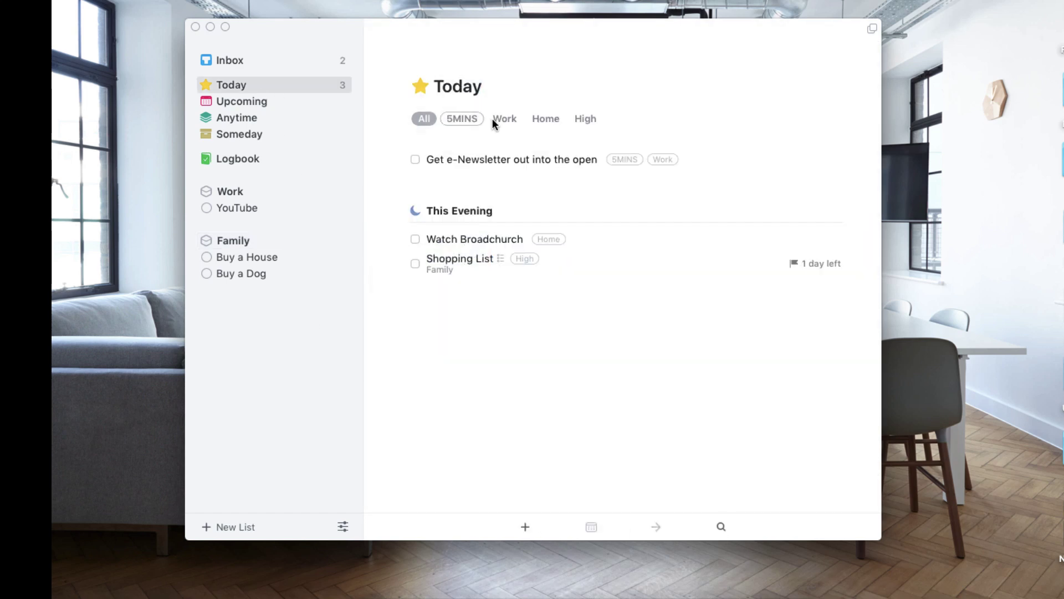
click(574, 245)
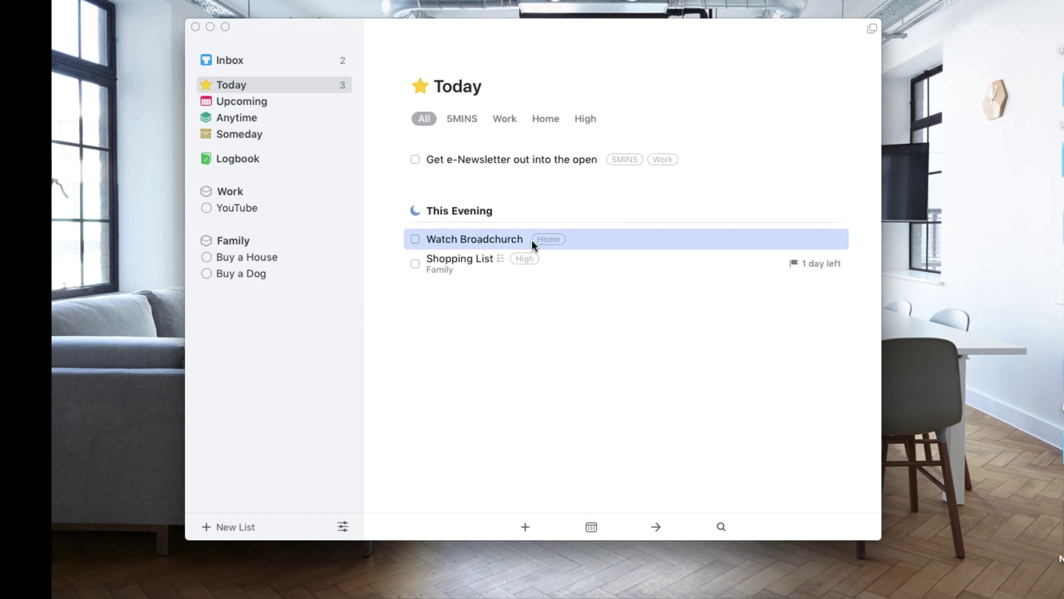
drag(493, 243, 273, 250)
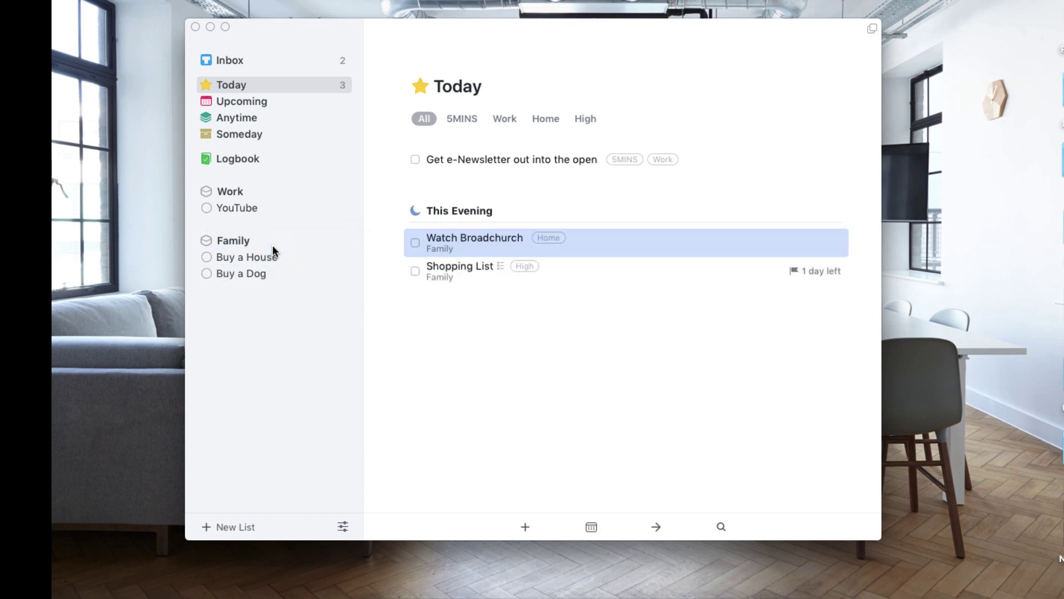
double_click(571, 238)
click(811, 385)
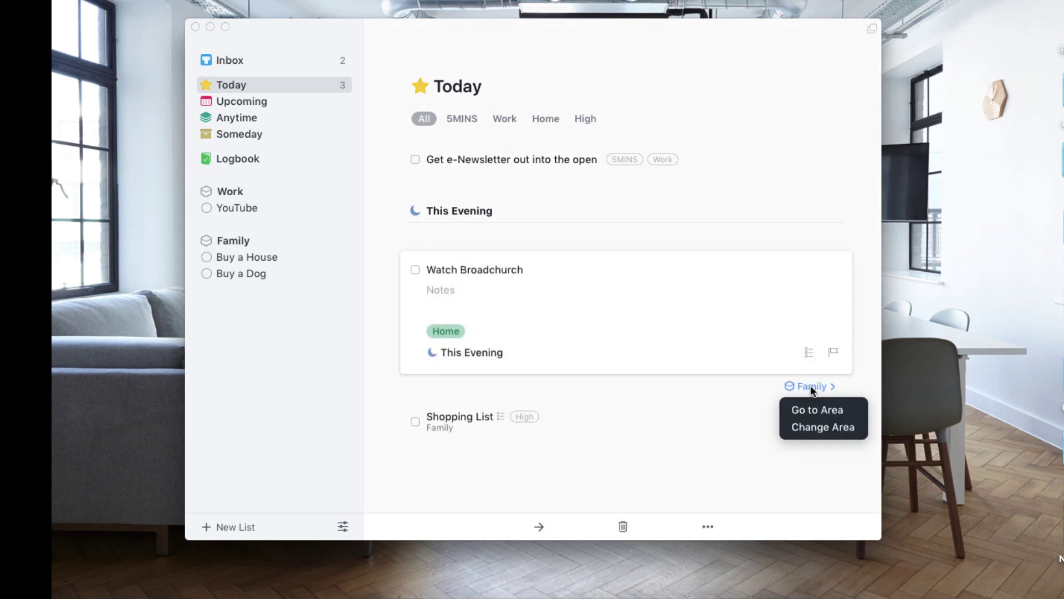
click(816, 413)
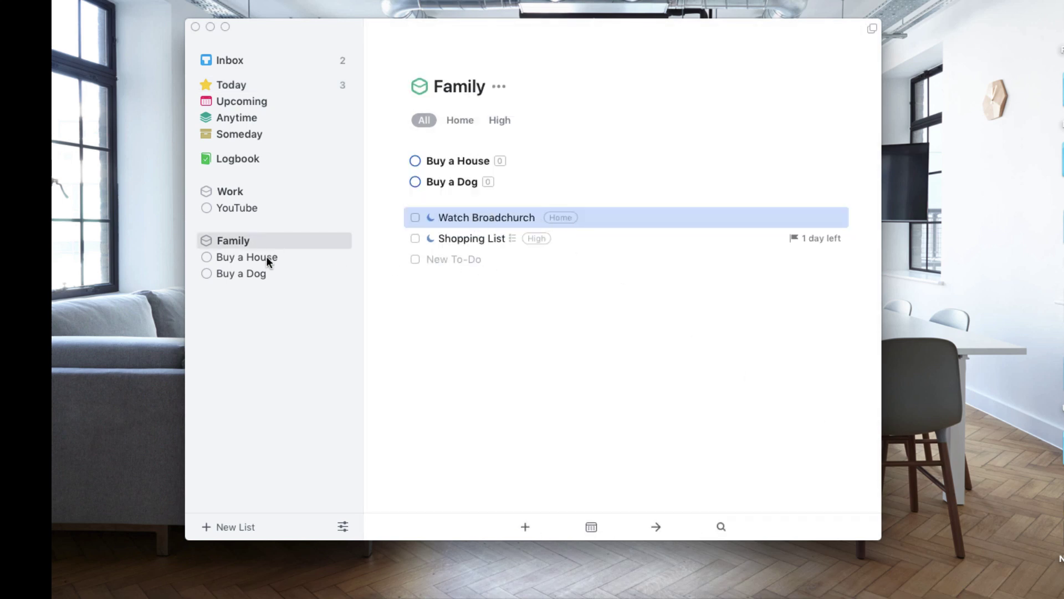
- Look over the Buy a Dog project's actions without changes, then return to Today
click(258, 274)
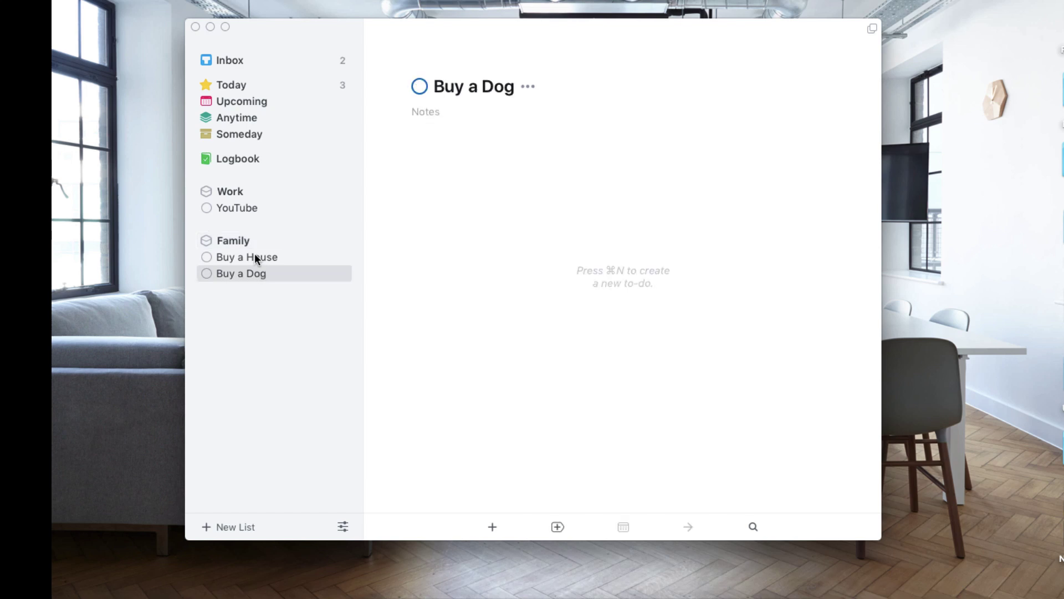
click(526, 86)
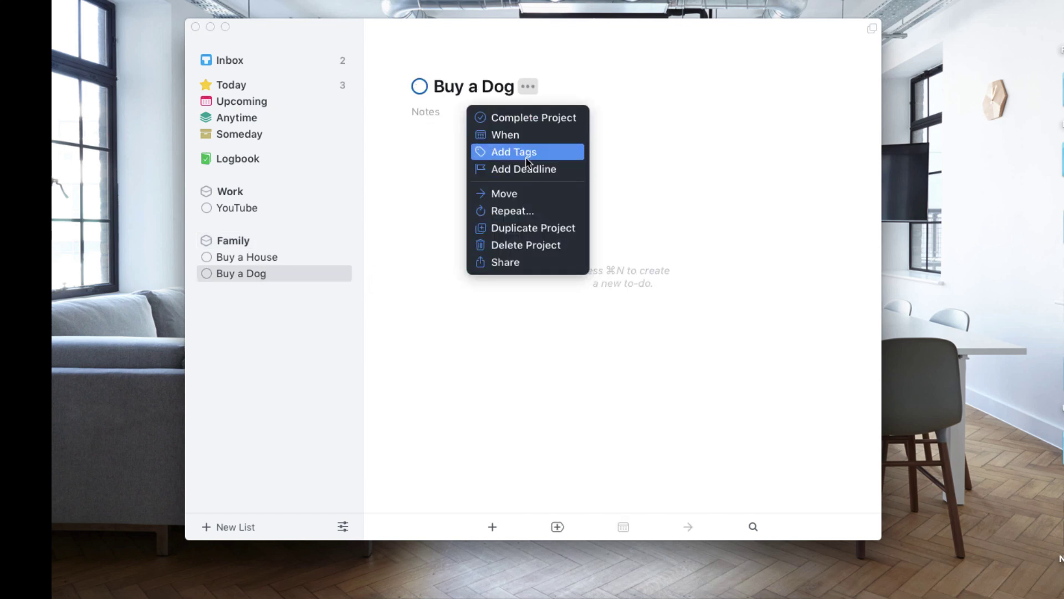
click(520, 374)
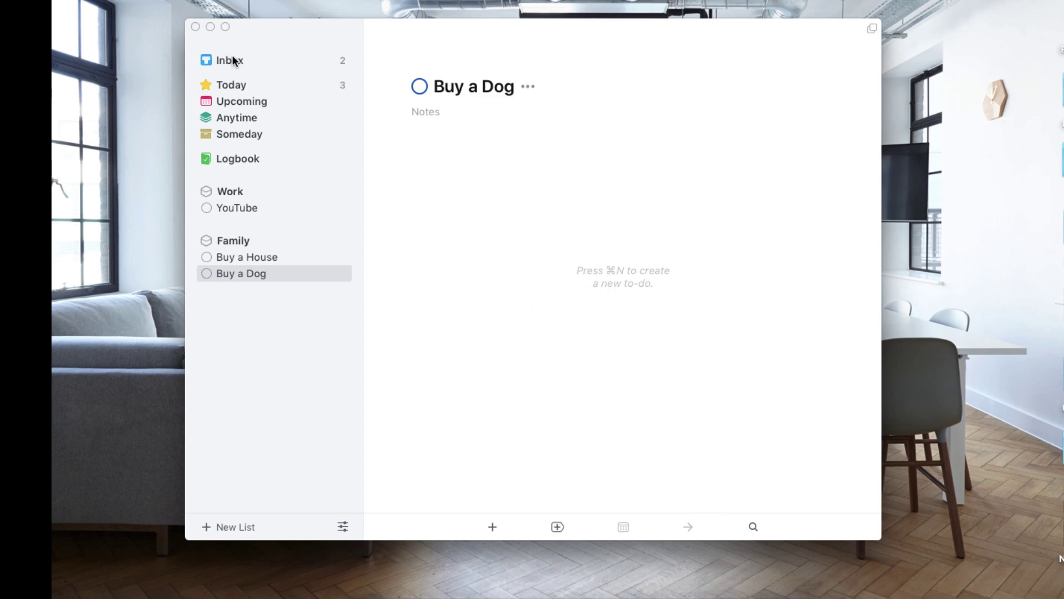
click(235, 87)
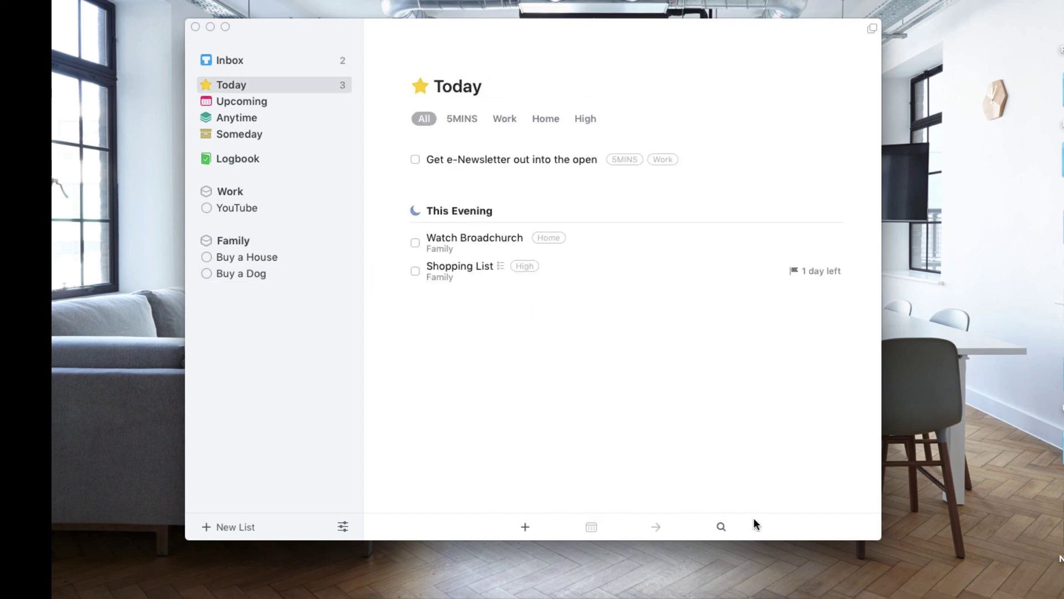
- Use Quick Find with the query 'buy' to open the Buy a Dog project
click(720, 525)
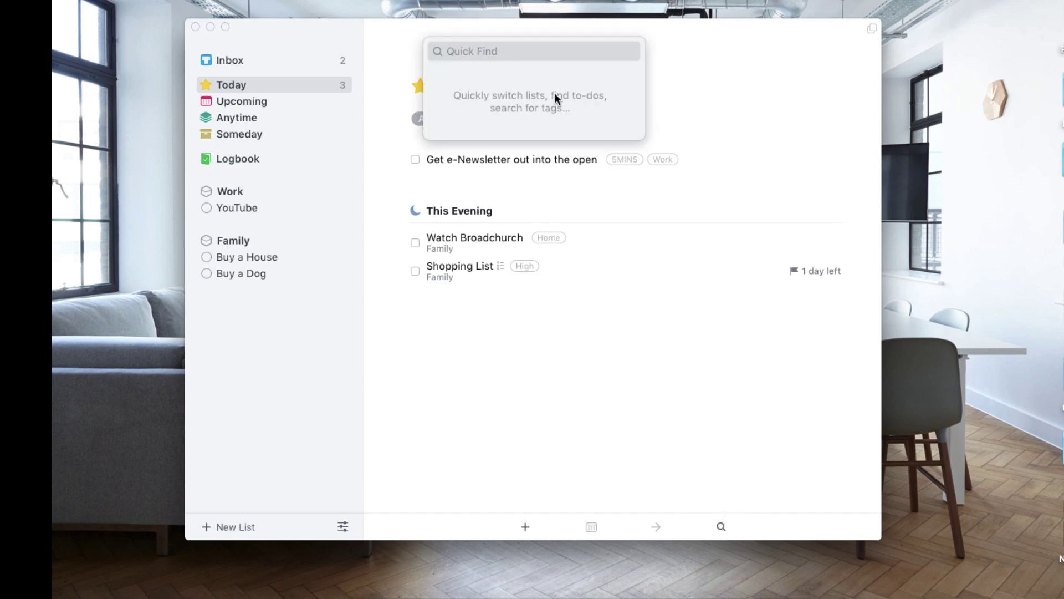
text(home)
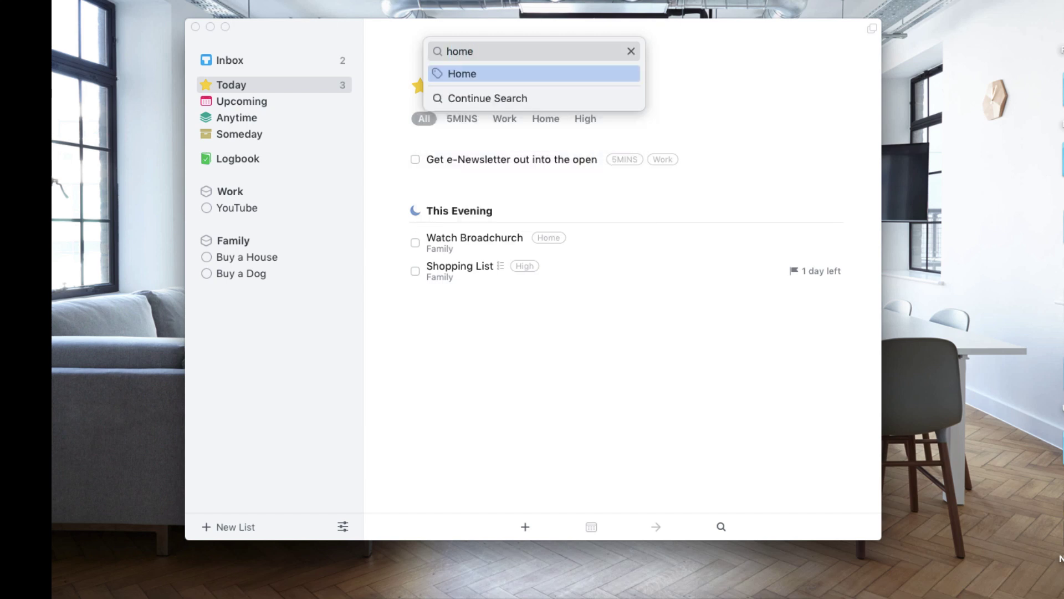
key(BackSpace)
key(BackSpace)
key(BackSpace)
key(BackSpace)
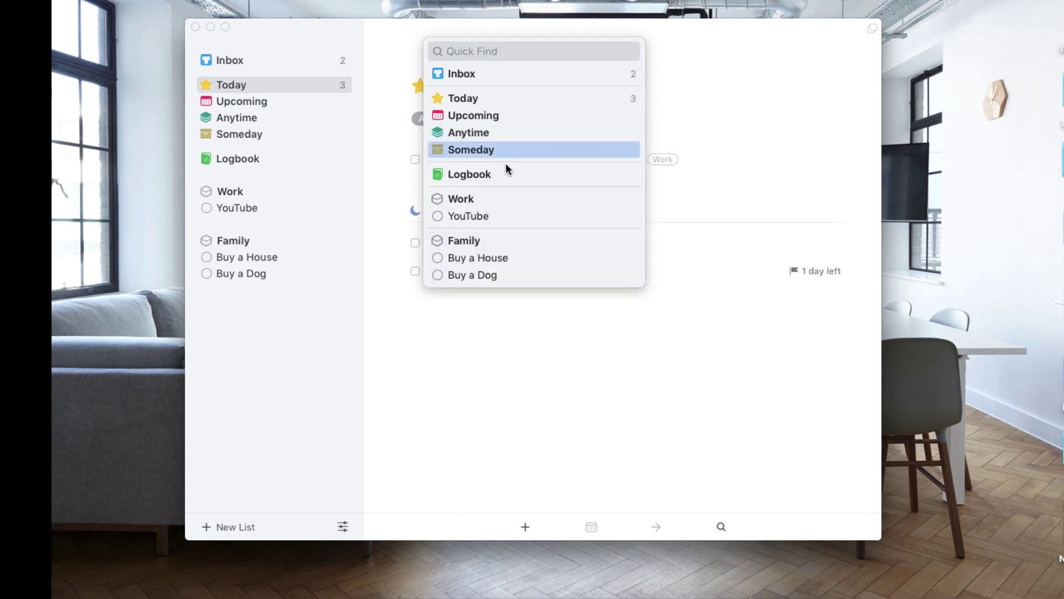
text(buya)
key(Return)
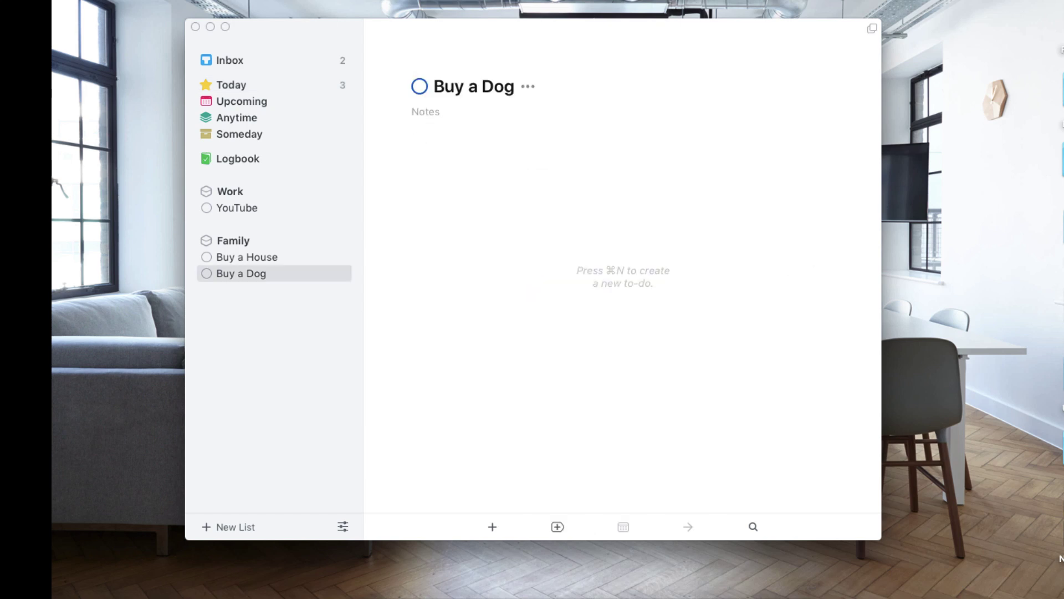
- Switch to the Inbox listing Update Water bills and Make to register to vote
click(248, 58)
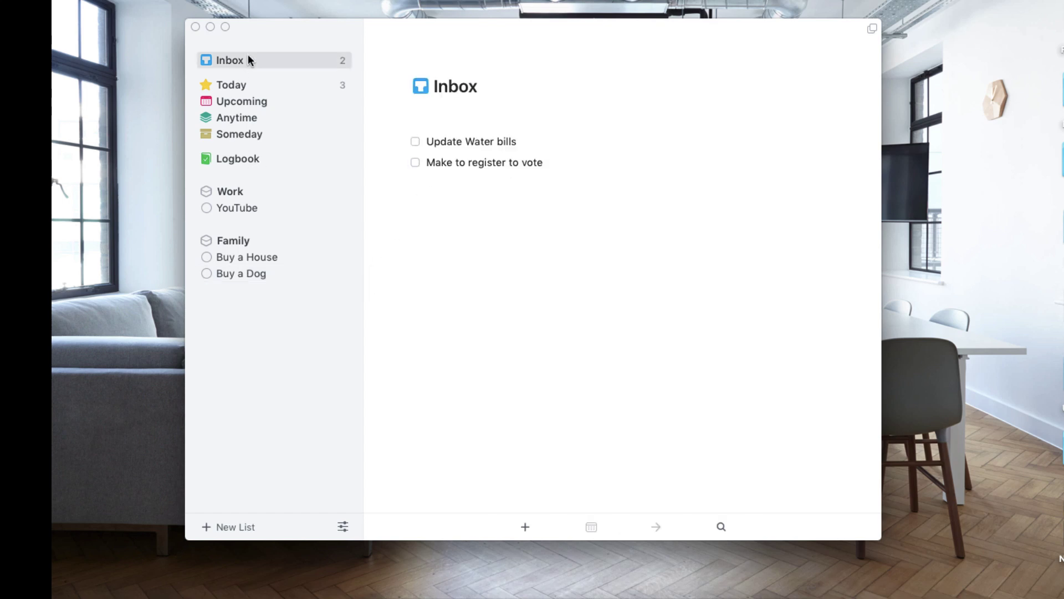